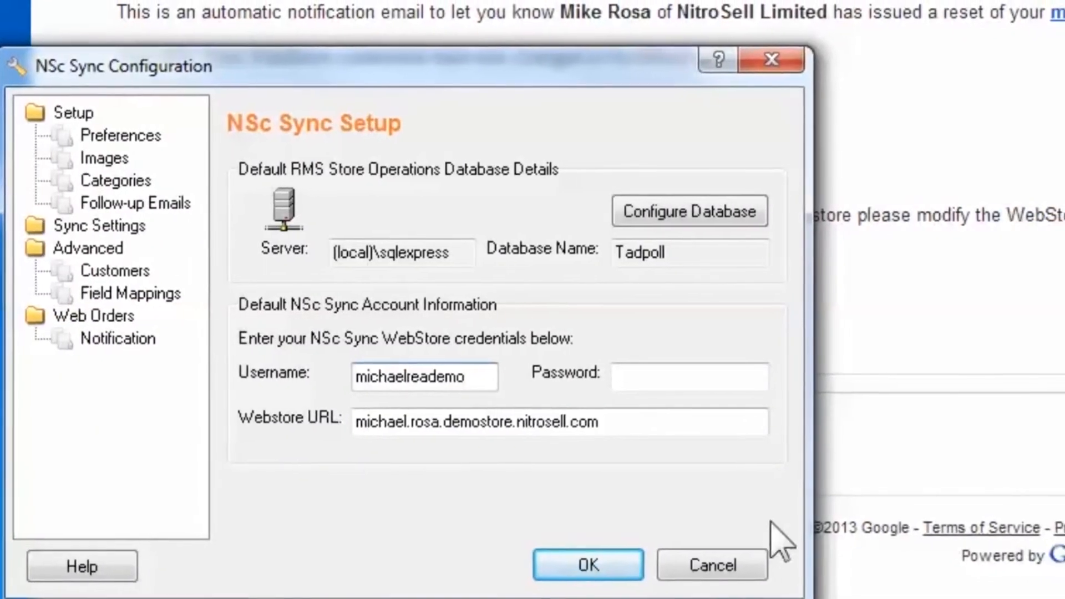
# - Paste the WebStore account password into the sync setup, save the configuration and run a synchronization
pyautogui.click(664, 378)
pyautogui.rightClick(662, 378)
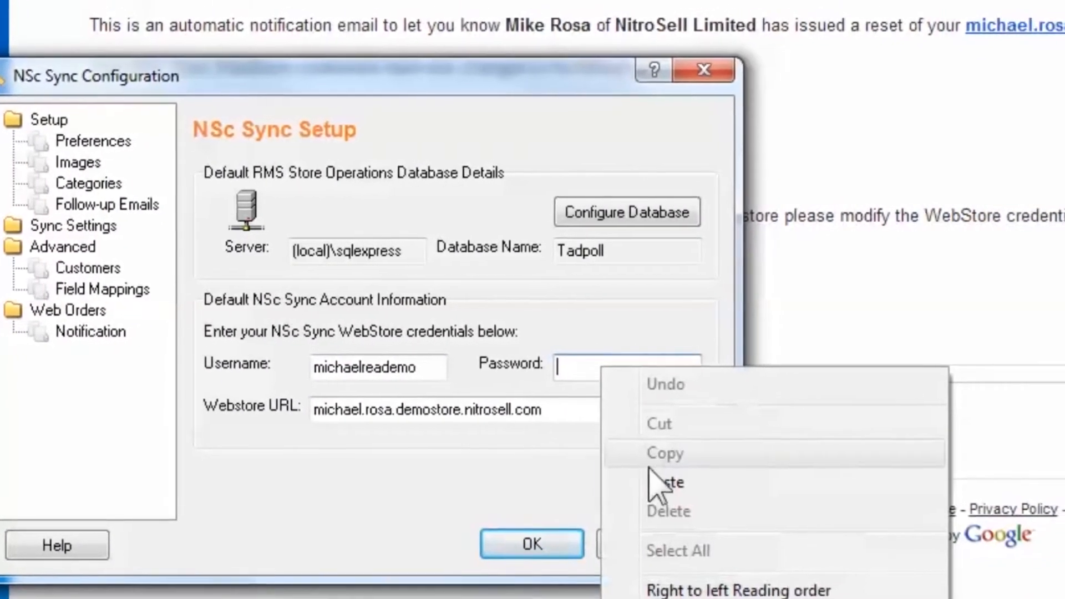
pyautogui.click(678, 485)
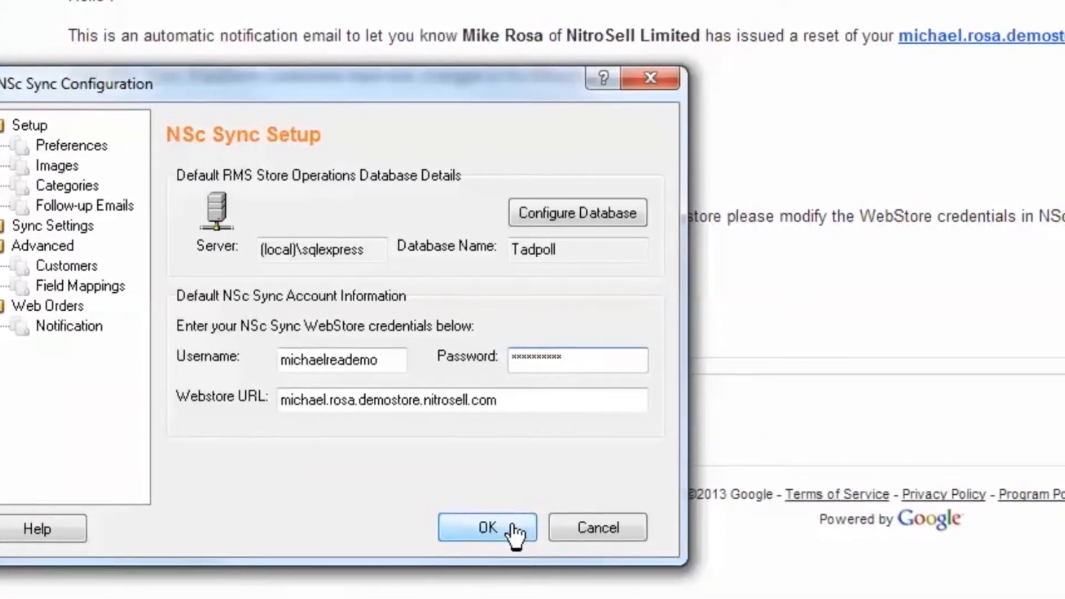
pyautogui.click(530, 532)
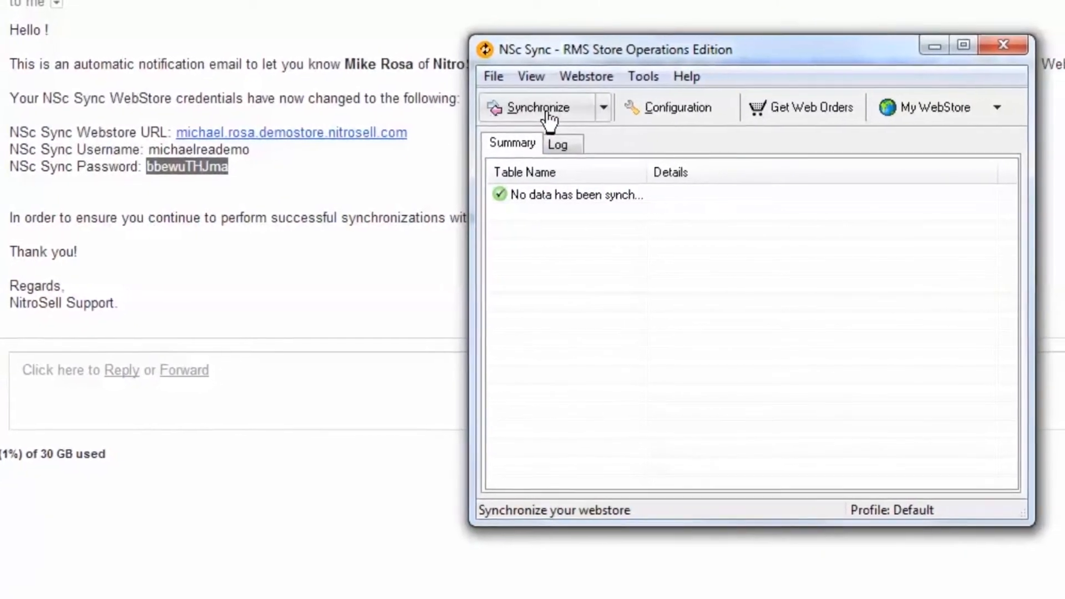
pyautogui.click(546, 111)
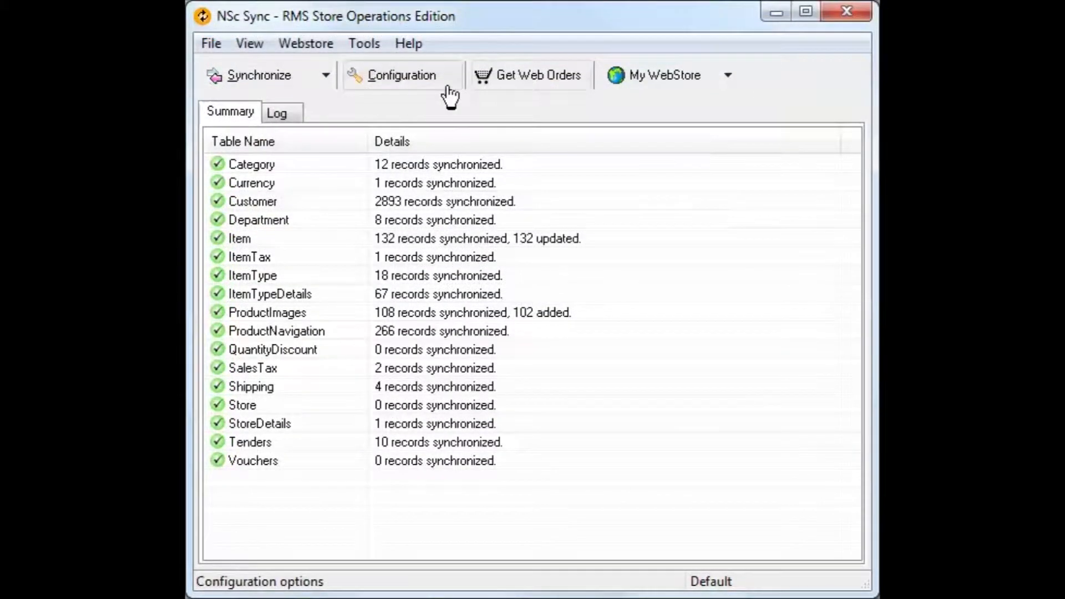
# - Enable starting NSc Sync with Windows in the configuration preferences
pyautogui.click(417, 83)
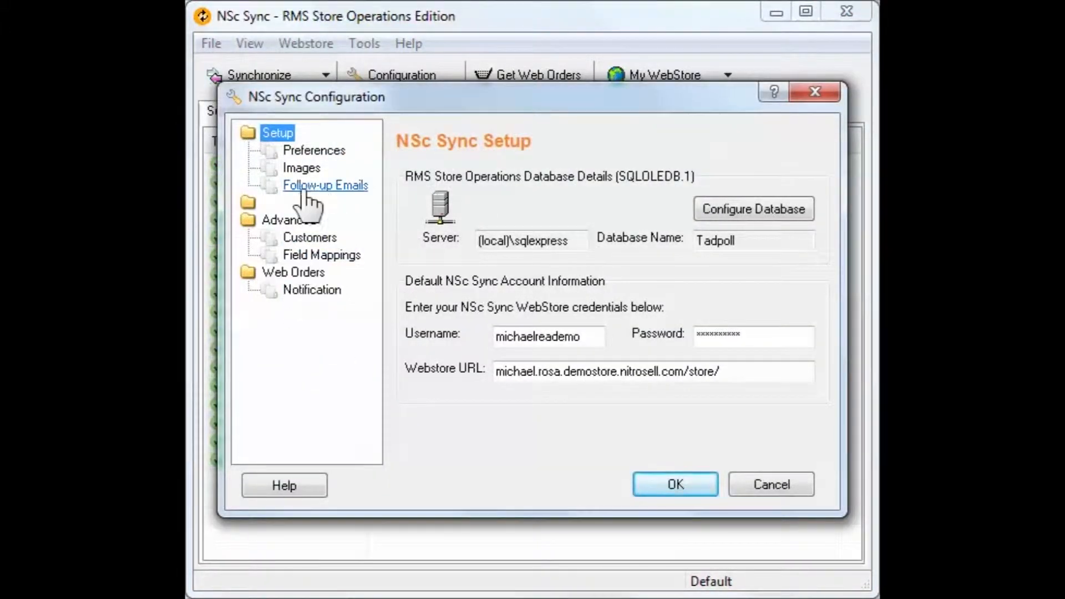
pyautogui.click(313, 150)
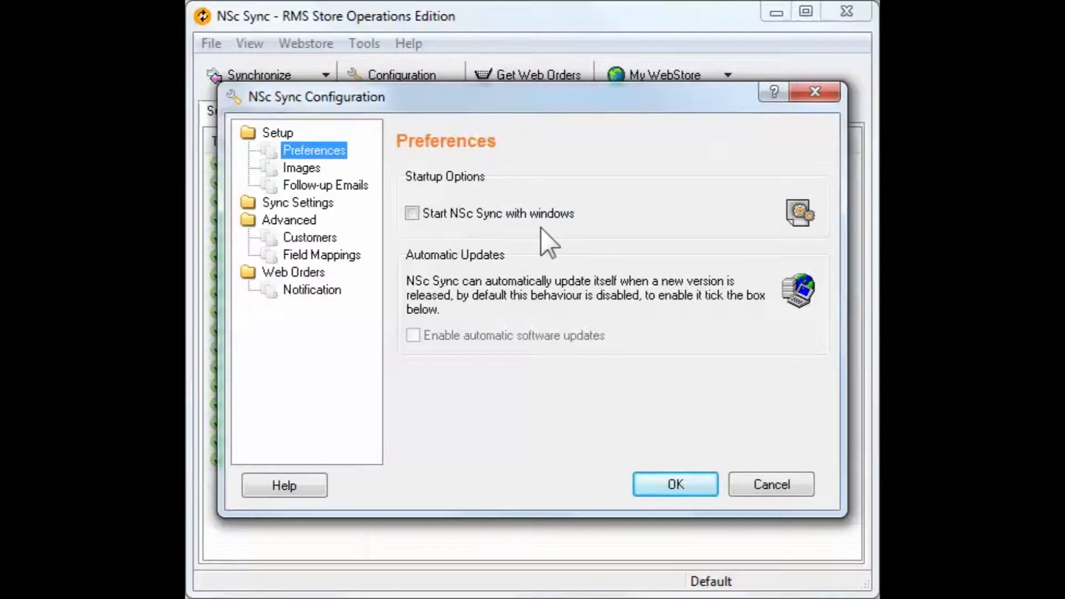
pyautogui.click(412, 213)
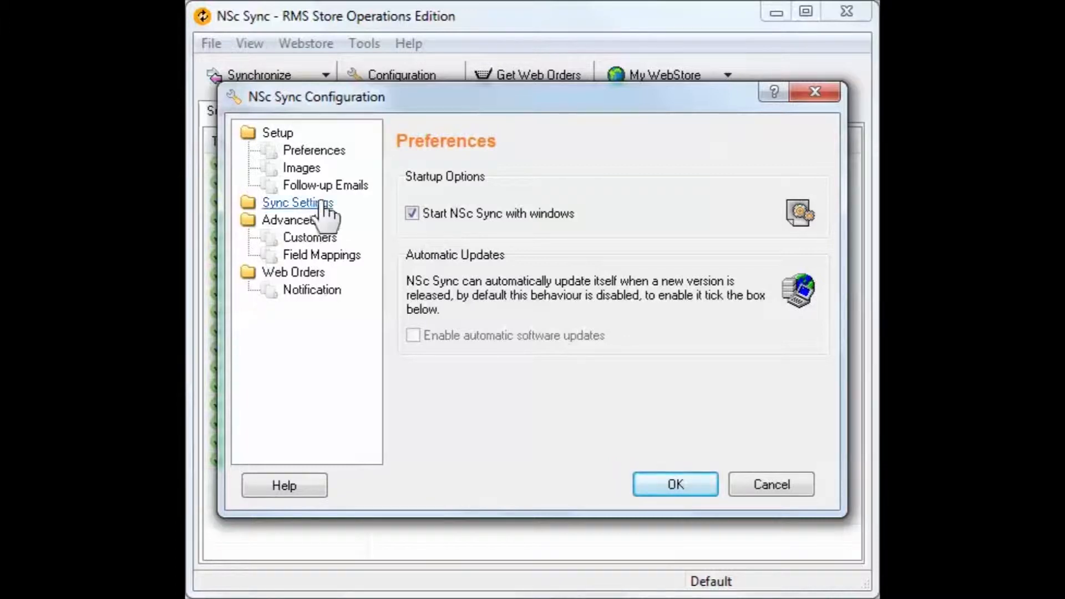
# - Review the Thumbnail, Default and Large image profiles and look at the settings for adding a profile
pyautogui.click(304, 170)
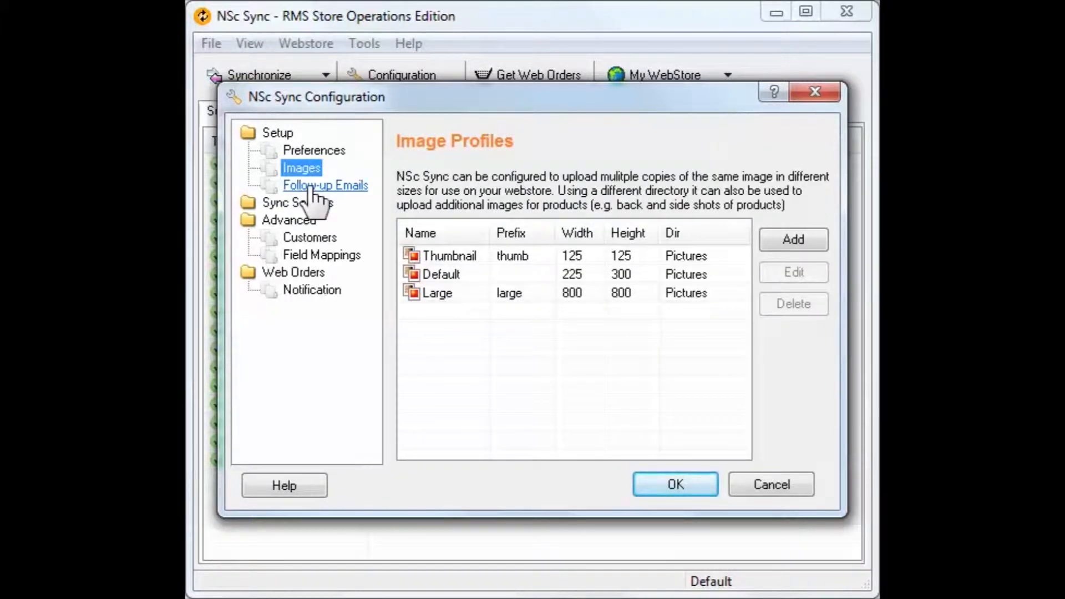
pyautogui.click(441, 256)
pyautogui.click(455, 274)
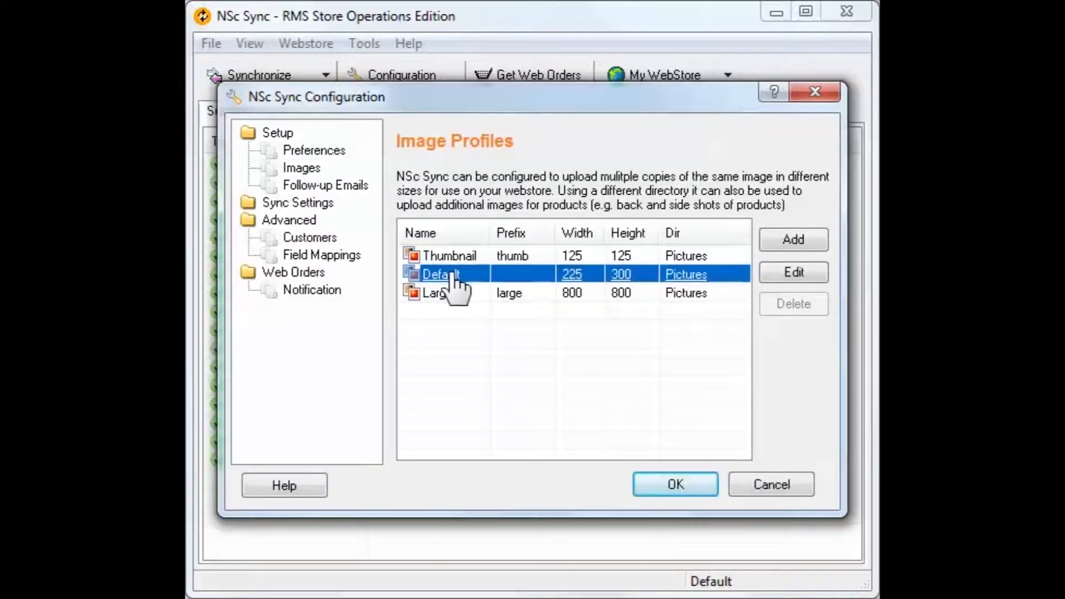
pyautogui.click(445, 294)
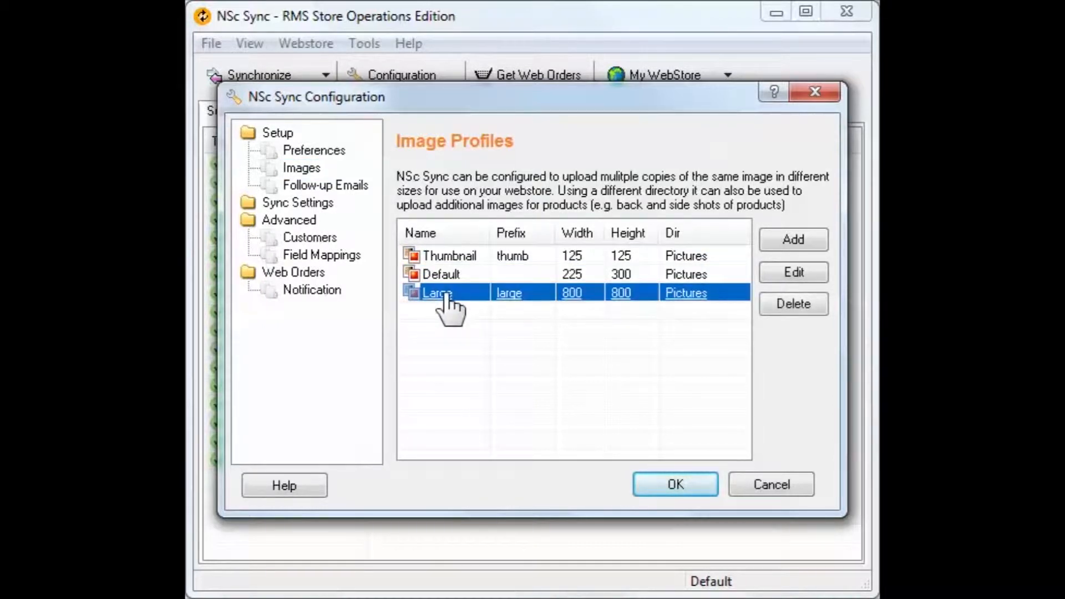
pyautogui.click(458, 256)
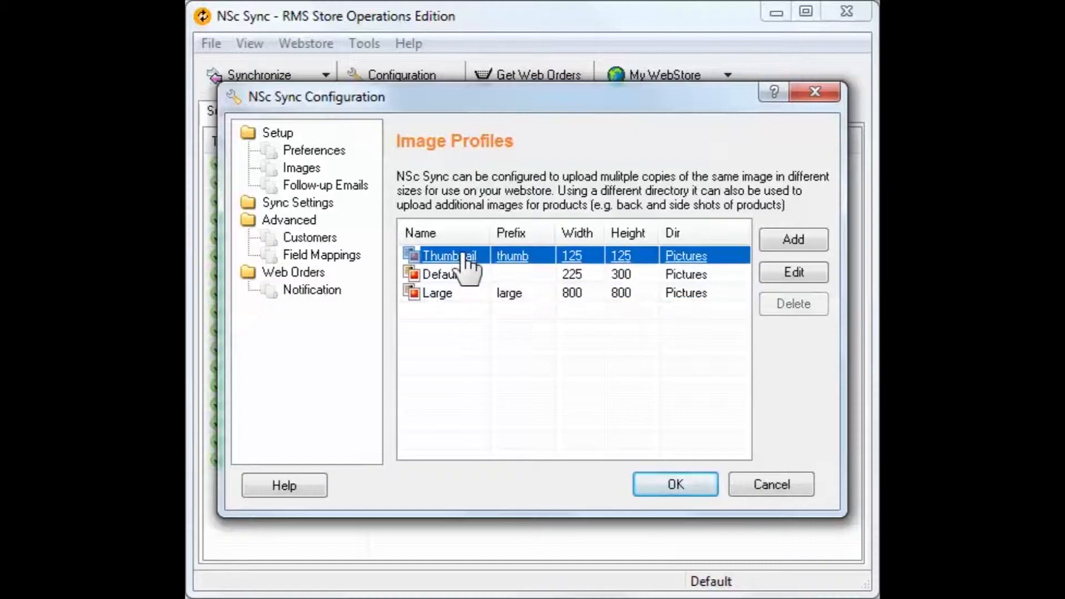
pyautogui.click(806, 244)
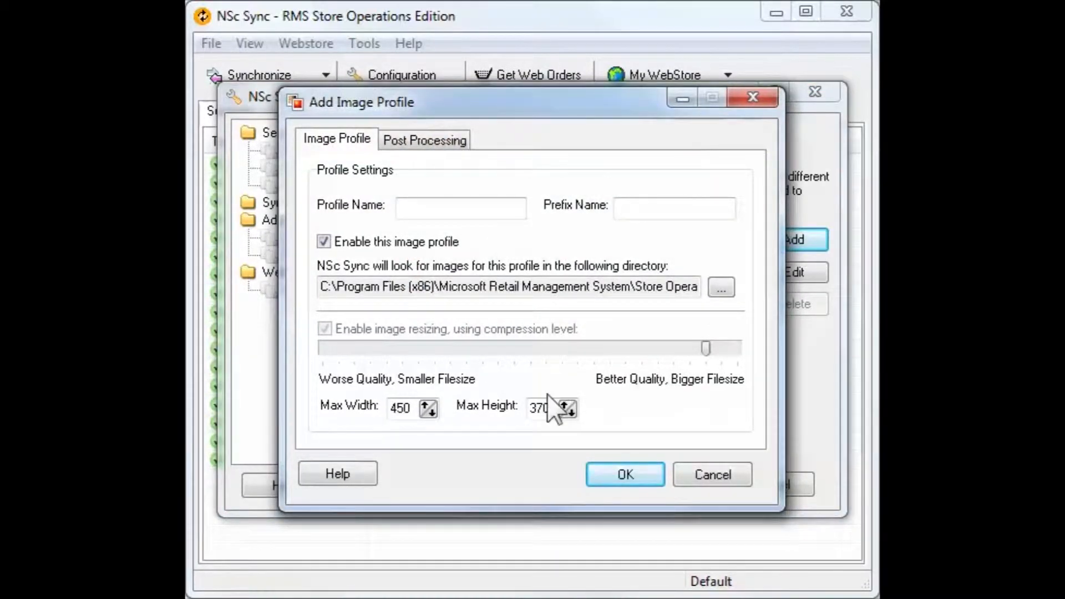
pyautogui.click(701, 478)
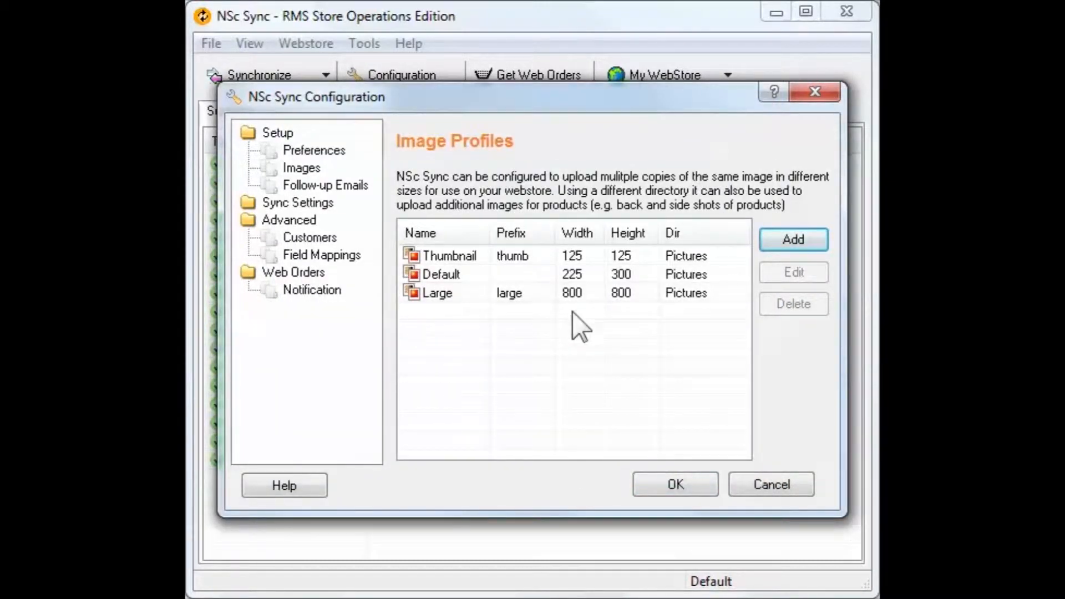
# - Compare the widths and heights of the three image profiles and view the follow-up email settings
pyautogui.click(580, 261)
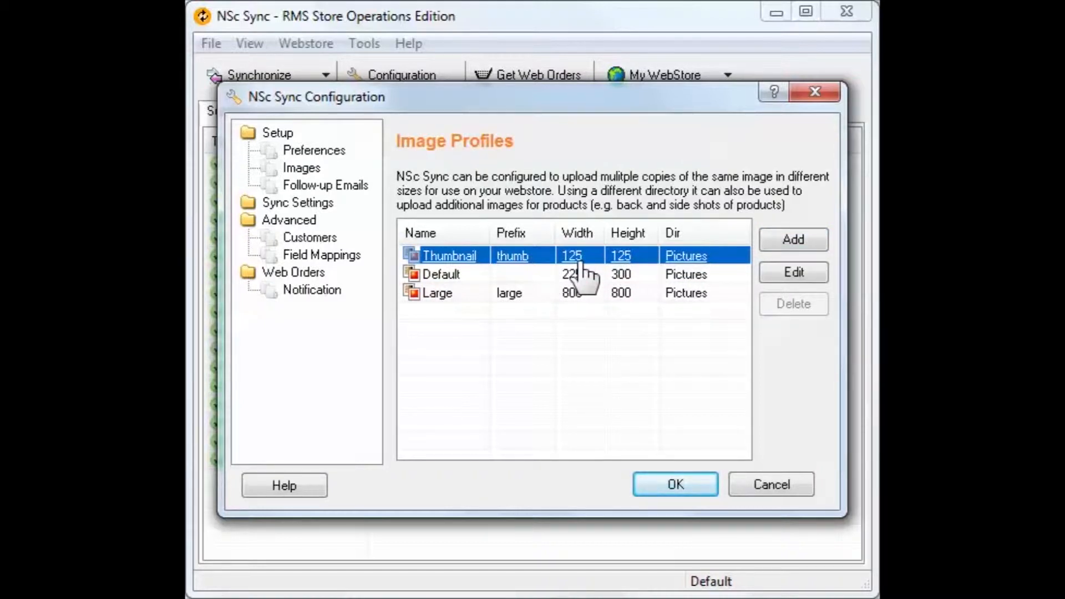
pyautogui.click(579, 273)
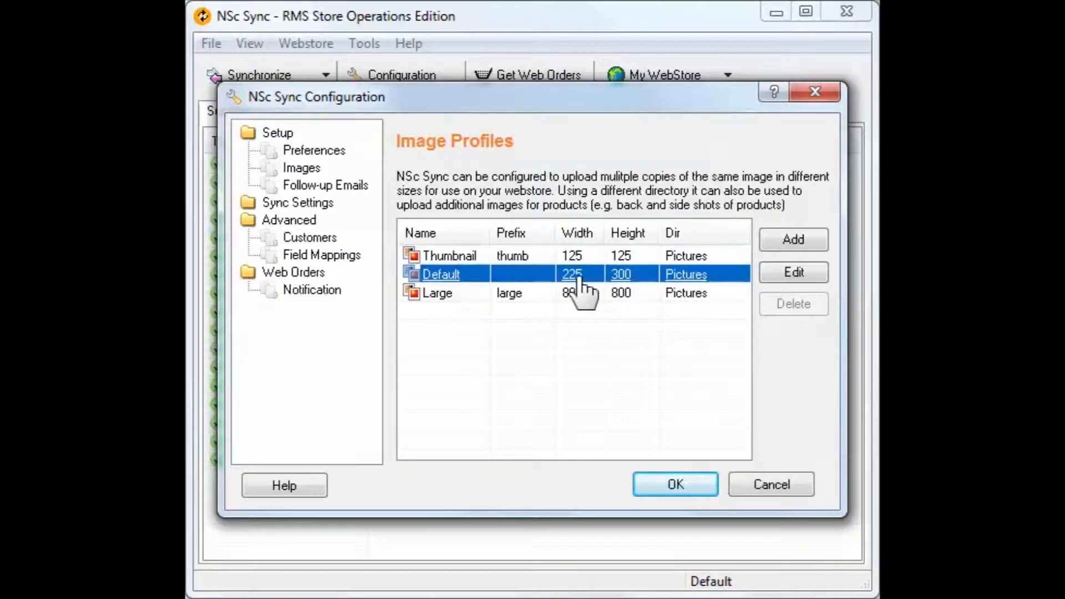
pyautogui.click(581, 256)
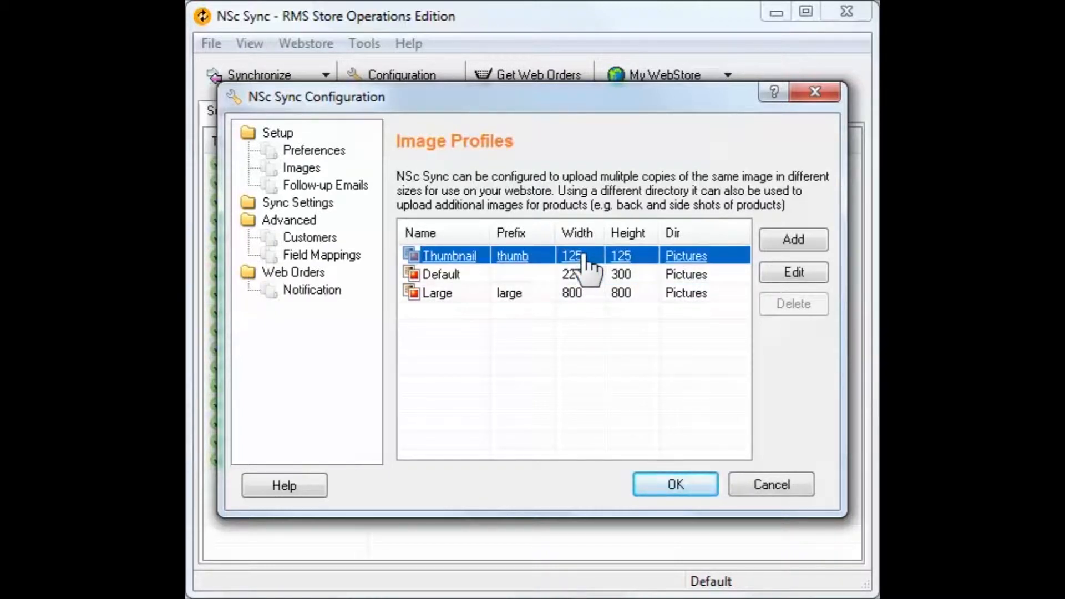
pyautogui.click(579, 276)
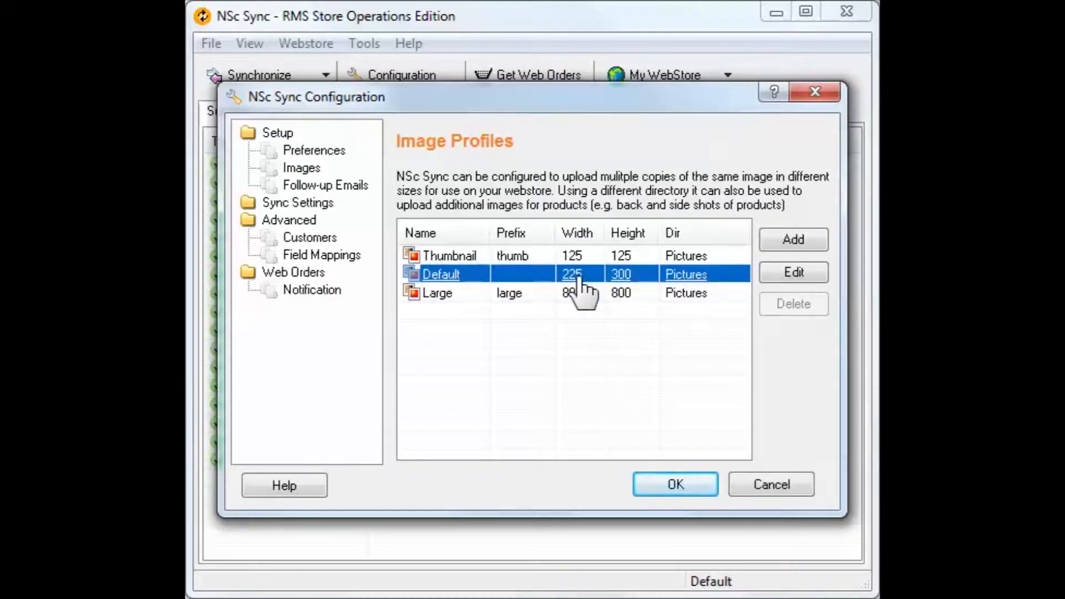
pyautogui.click(579, 294)
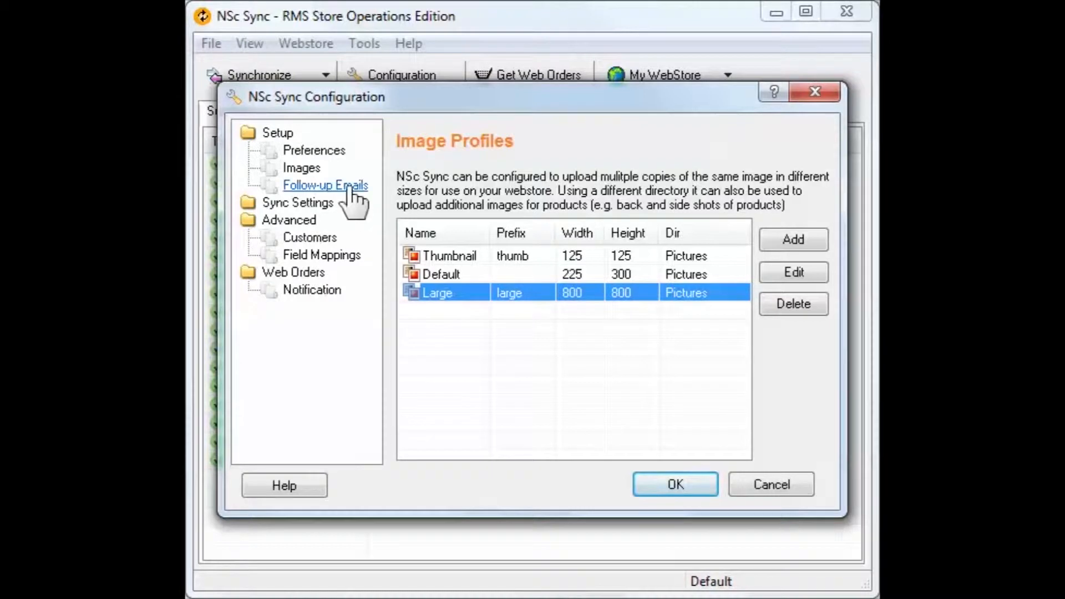
pyautogui.click(349, 187)
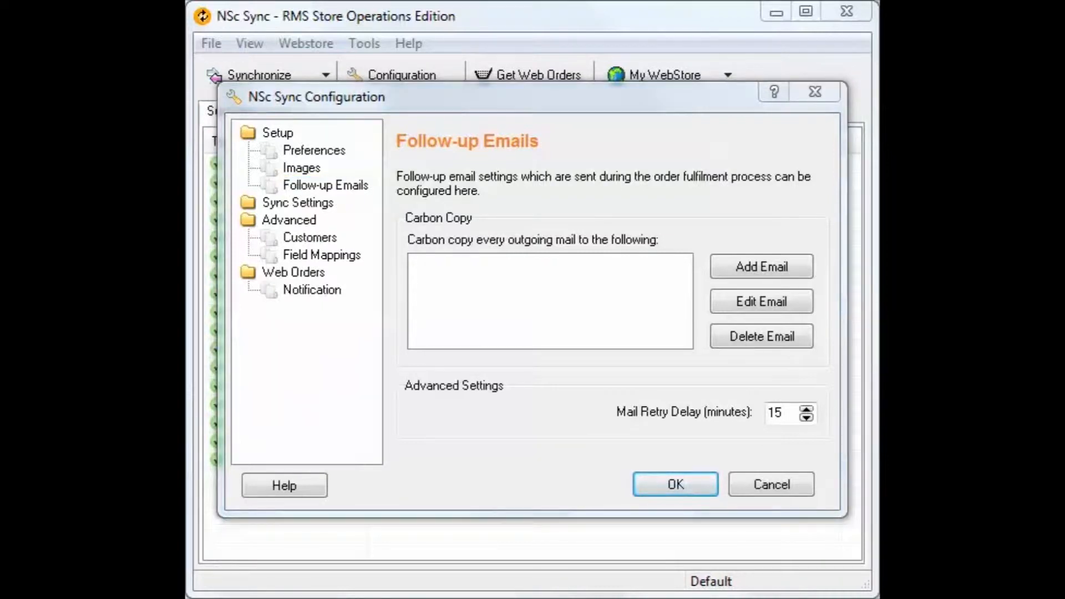
# - Enable timed synchronization and WebOrder download with an interval of 1 hour
pyautogui.click(324, 204)
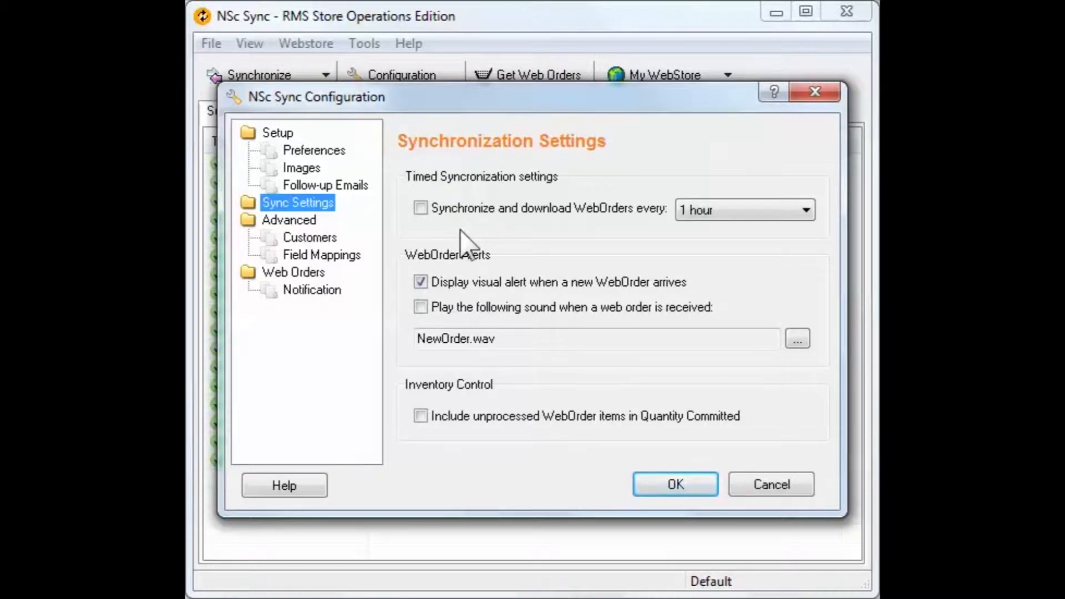
pyautogui.click(748, 214)
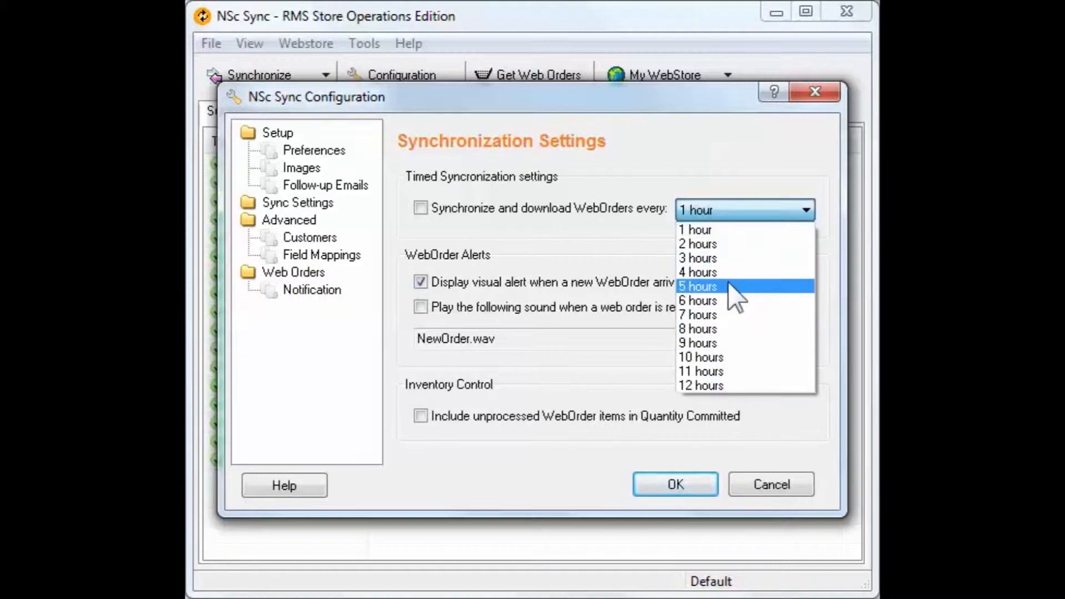
pyautogui.click(723, 229)
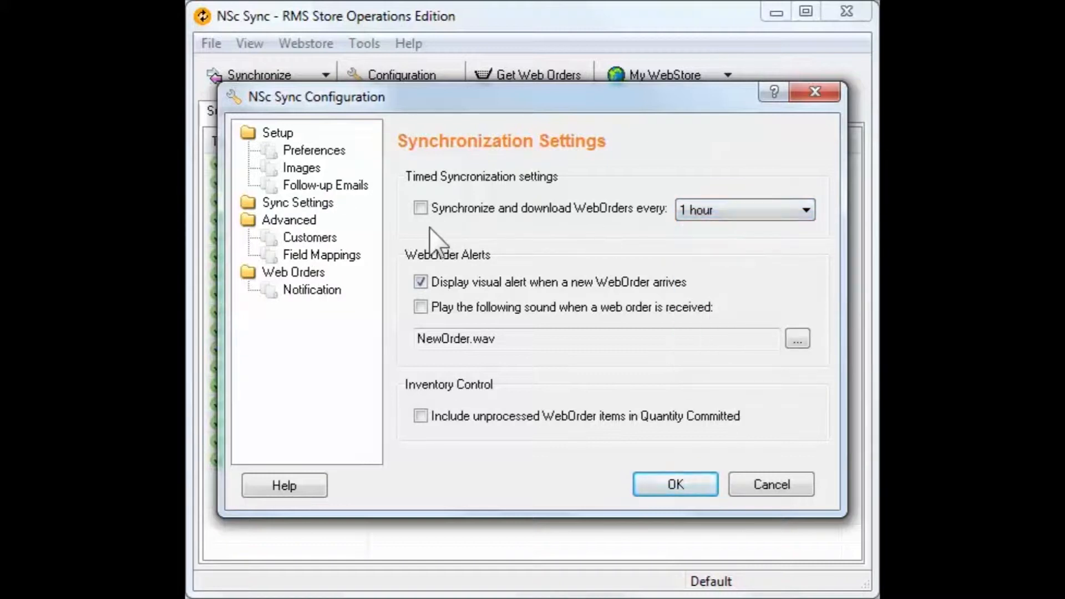
pyautogui.click(421, 211)
pyautogui.click(760, 211)
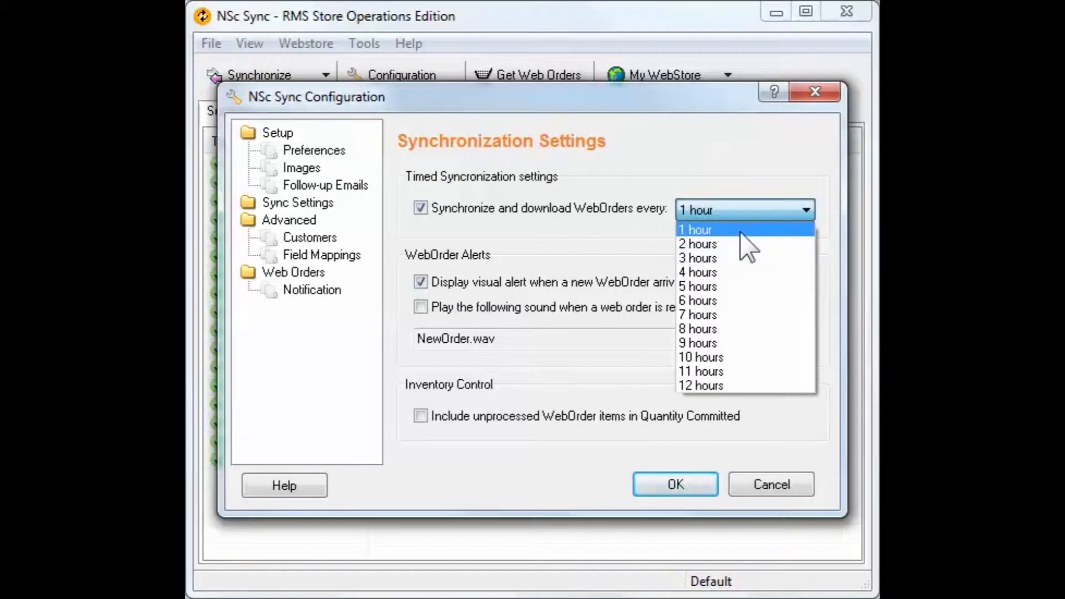
pyautogui.click(743, 213)
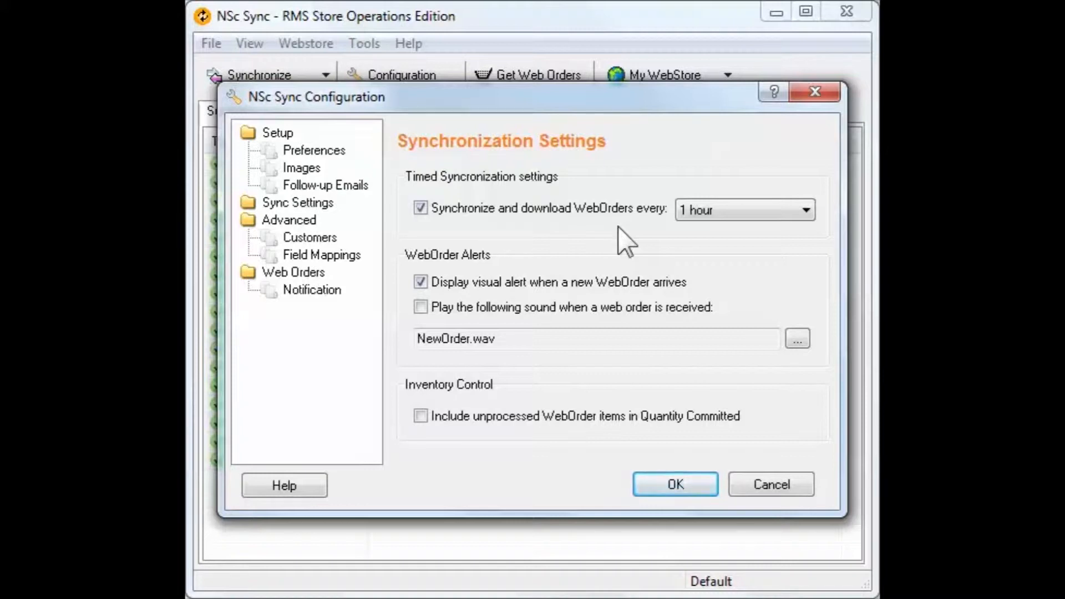
# - Enable the sound for received web orders and include unprocessed WebOrder items in Quantity Committed
pyautogui.click(420, 282)
pyautogui.click(421, 283)
pyautogui.click(421, 306)
pyautogui.click(420, 416)
# - Enable purging of the cache tables in the advanced settings and apply the configuration to reach the table selection
pyautogui.click(299, 220)
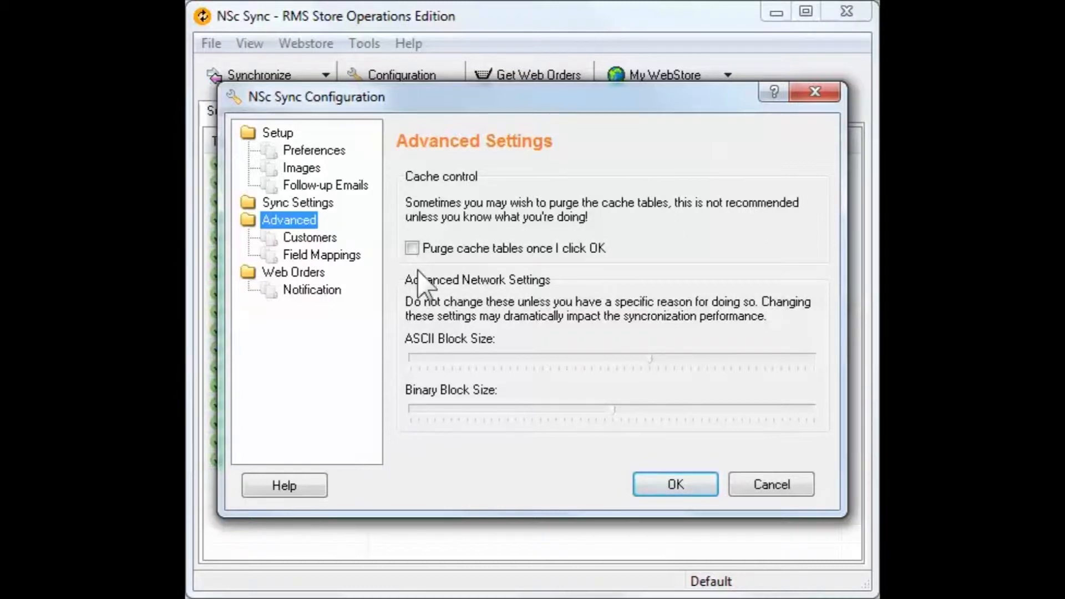
pyautogui.click(413, 249)
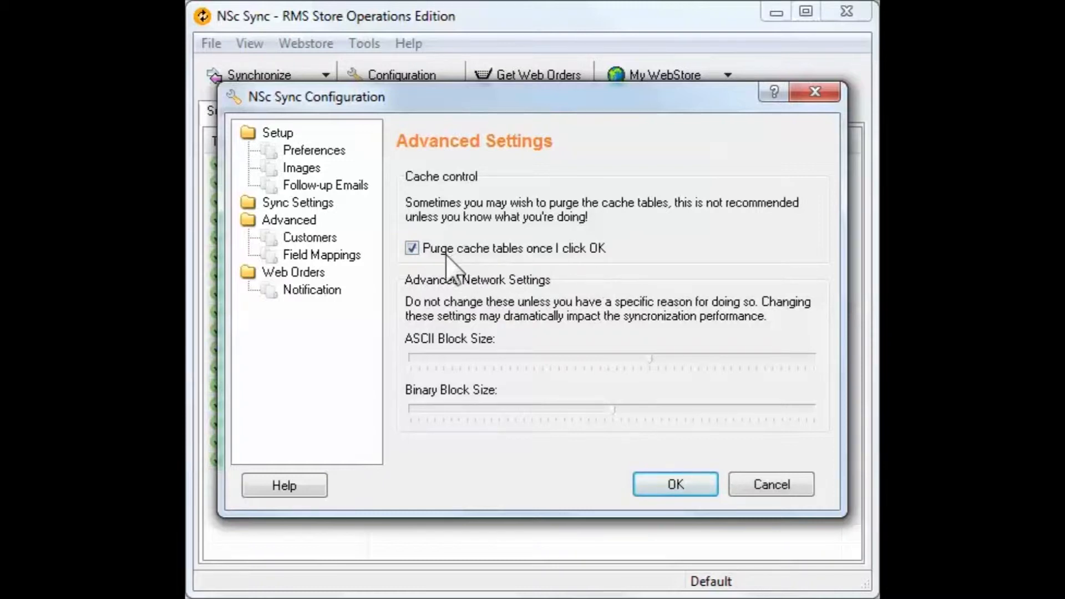
pyautogui.click(412, 249)
pyautogui.click(675, 487)
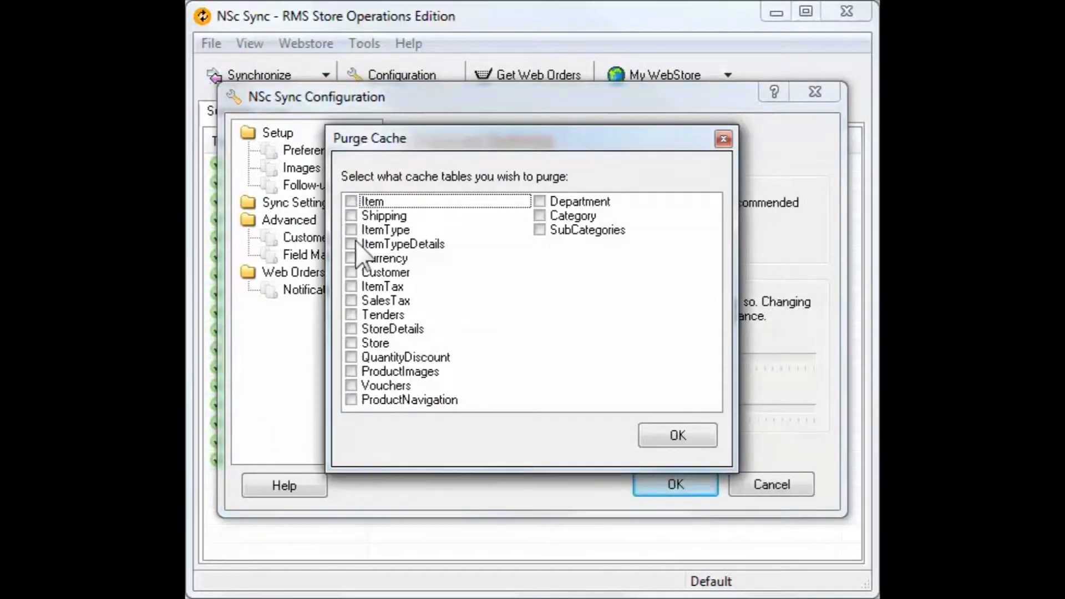
# - Select all cache tables for purging and clear the whole selection again
pyautogui.rightClick(594, 323)
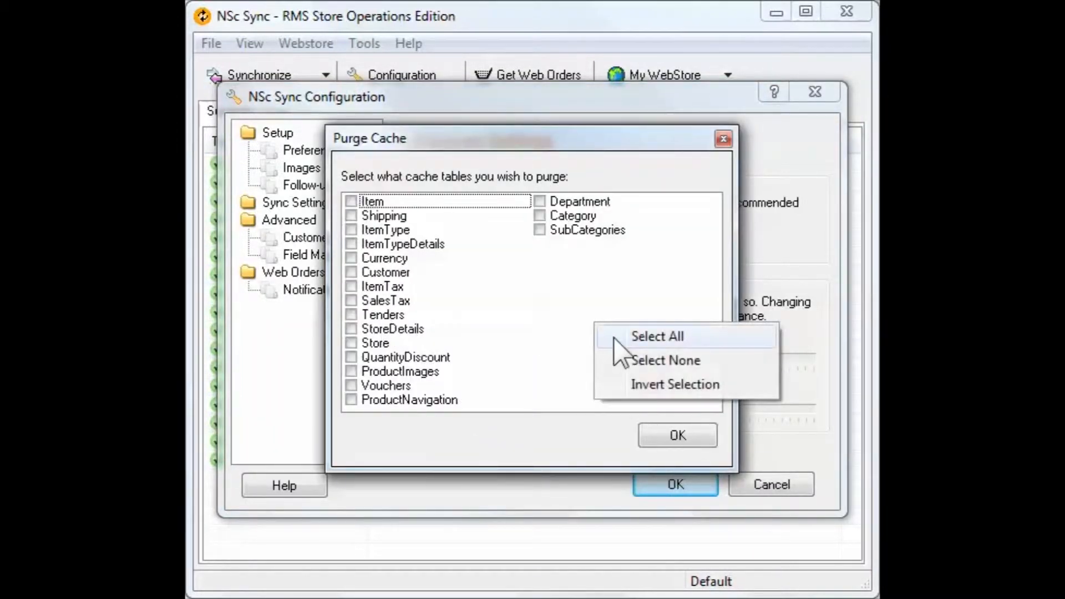
pyautogui.click(614, 337)
pyautogui.rightClick(551, 314)
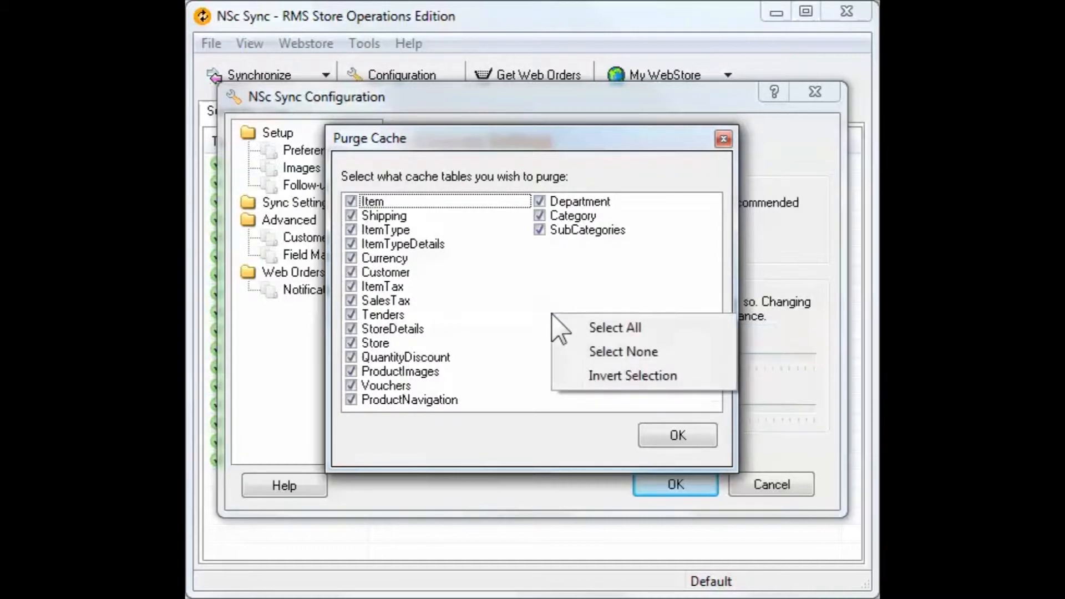
pyautogui.click(610, 353)
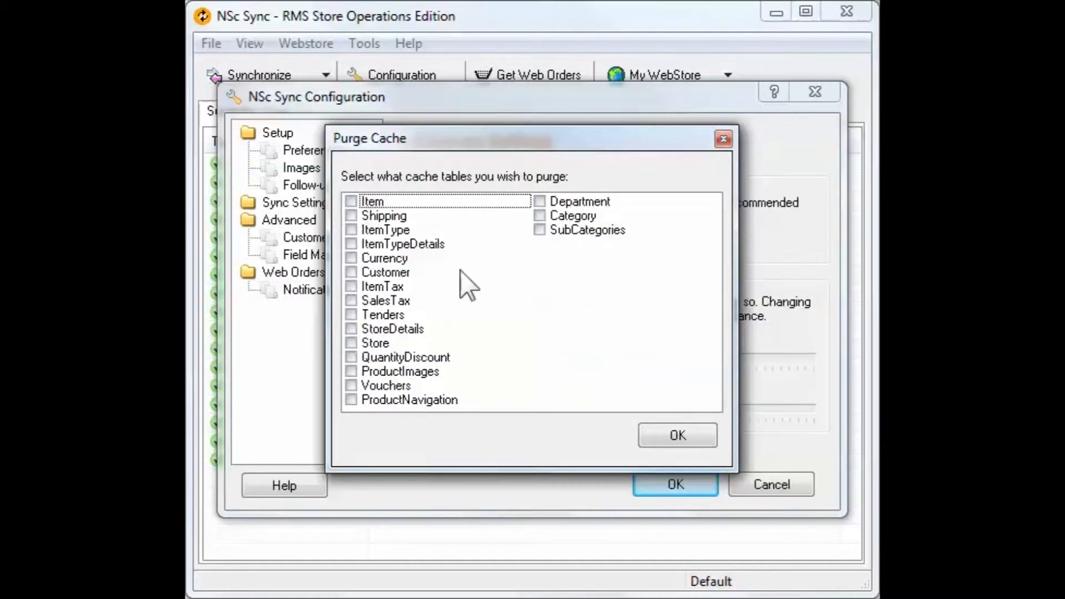
# - Select the Item, Shipping, Tenders, Vouchers, Department and Category cache tables for purging and confirm the selection
pyautogui.click(351, 201)
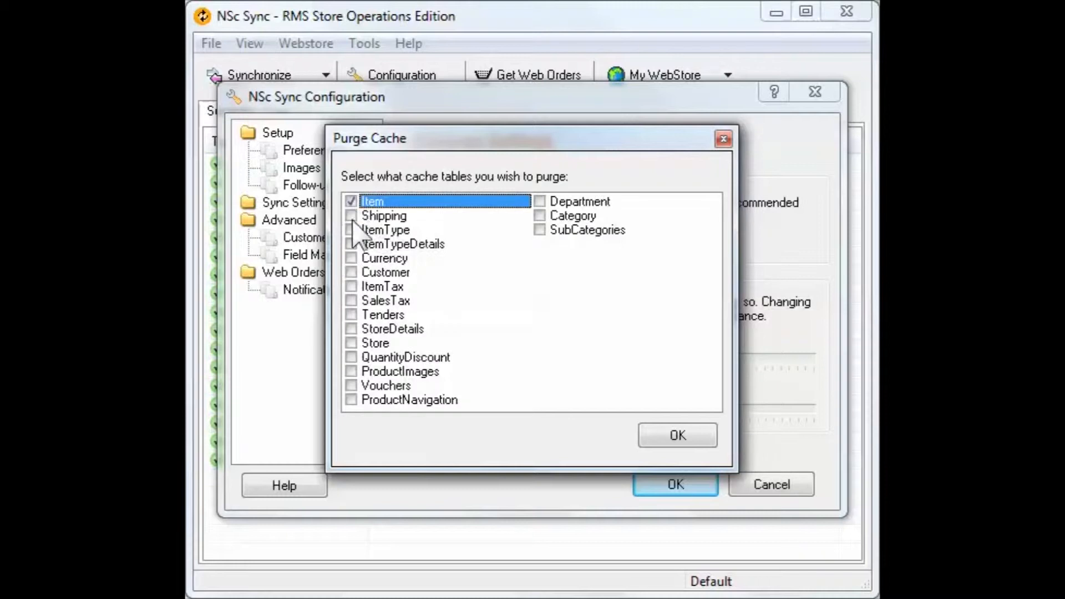
pyautogui.click(351, 216)
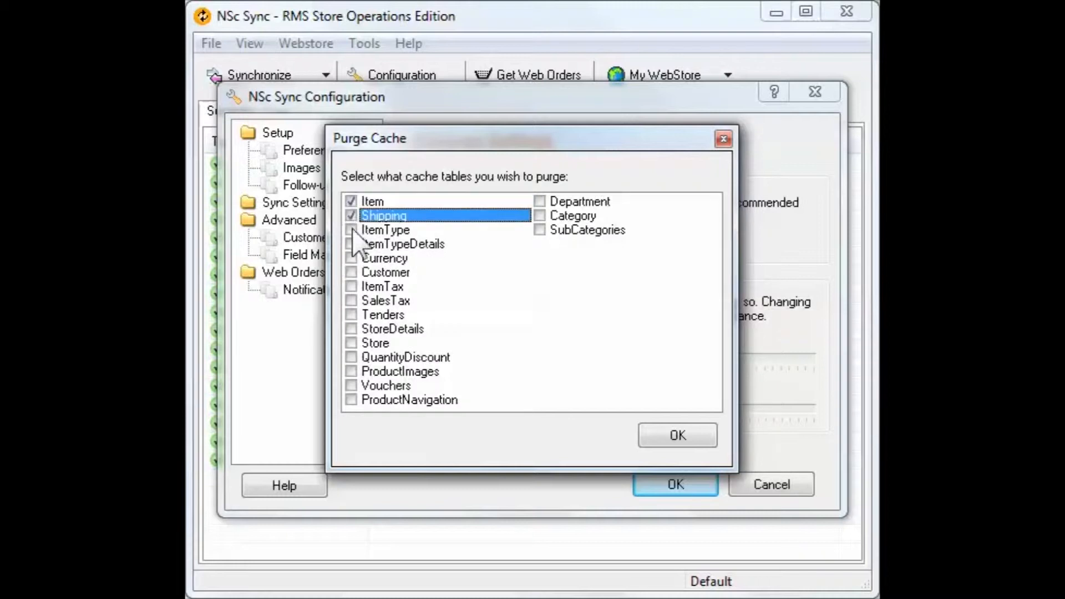
pyautogui.click(351, 315)
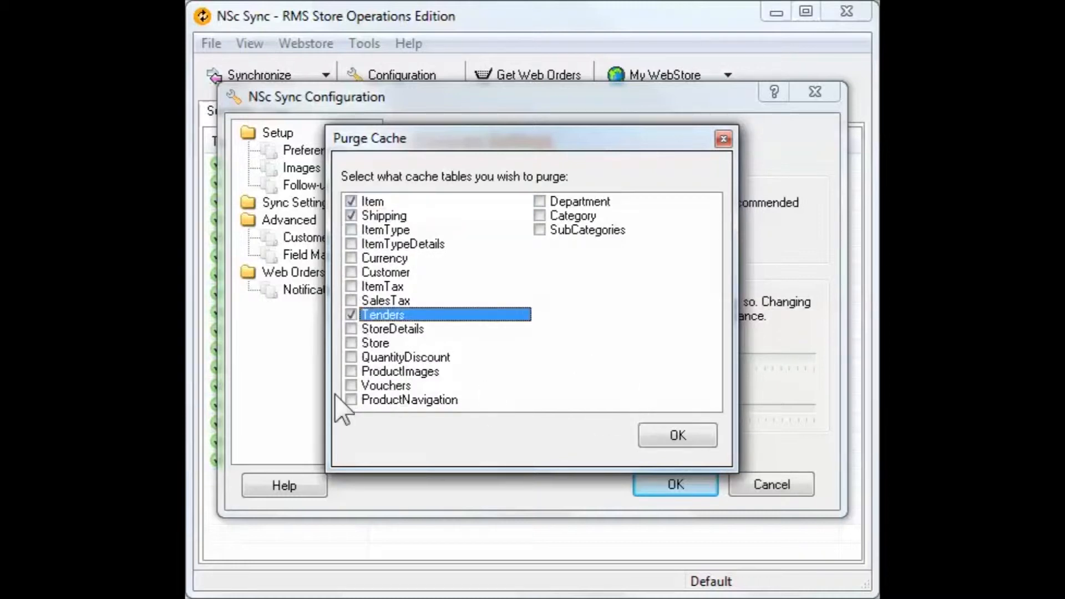
pyautogui.click(351, 386)
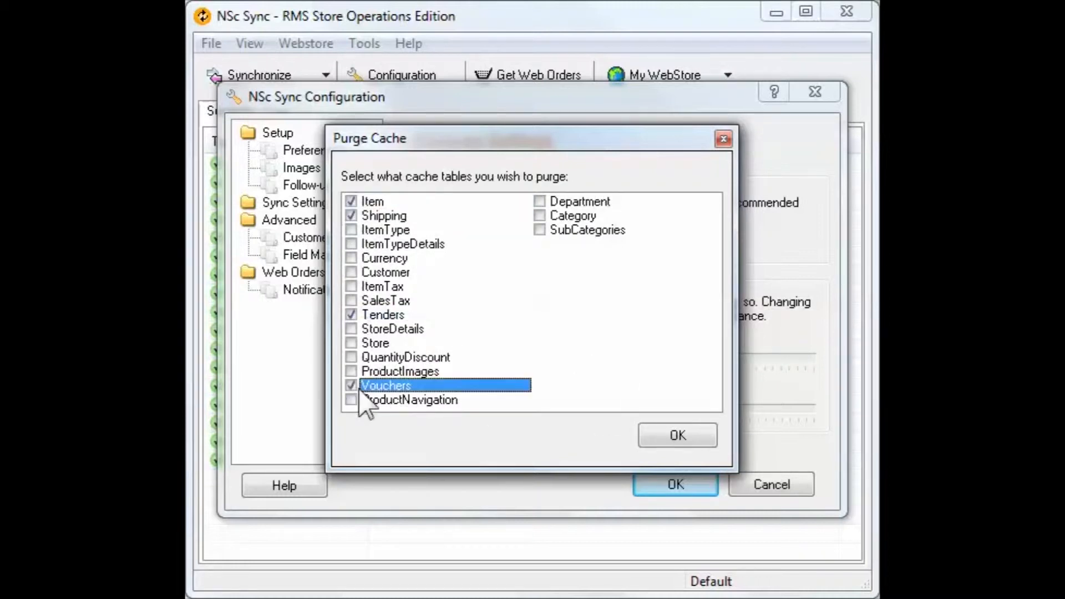
pyautogui.click(539, 201)
pyautogui.click(539, 216)
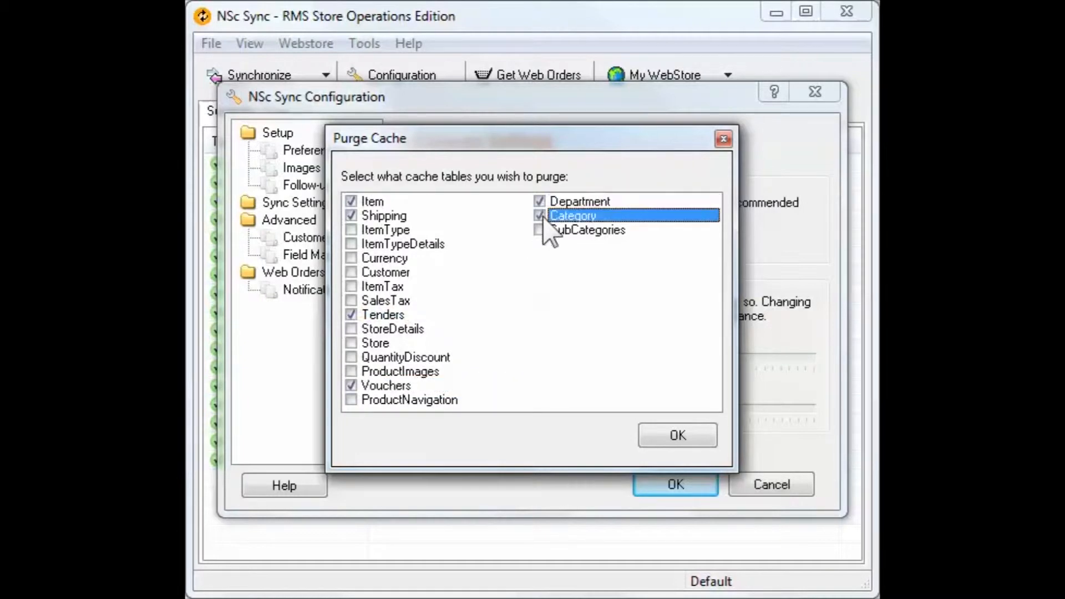
pyautogui.click(674, 434)
pyautogui.press('Return')
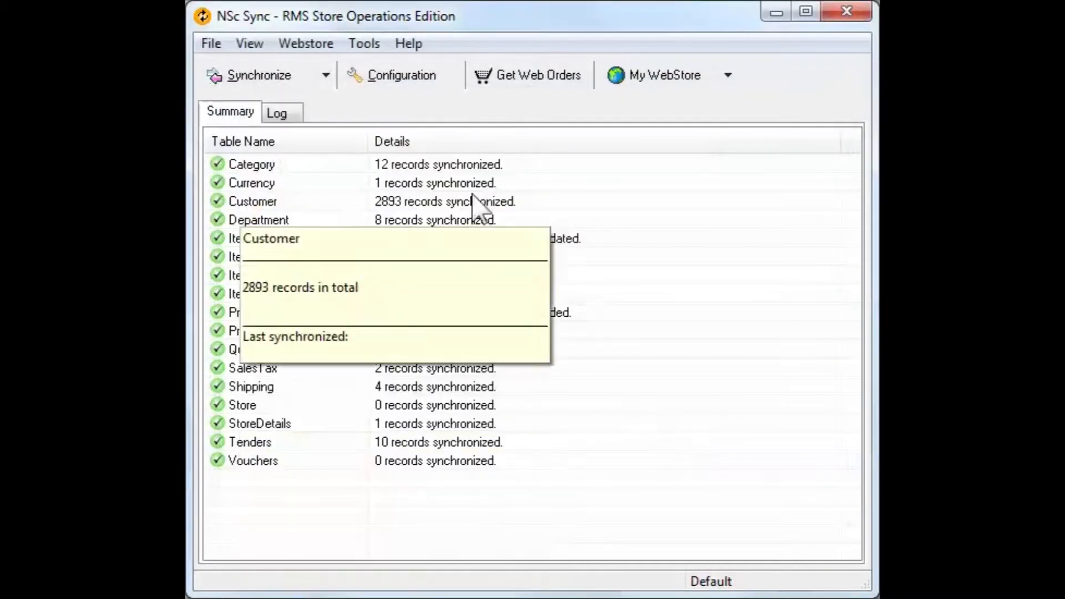
# - Reopen the configuration and choose CustomText5 as the customer password field in the advanced customer settings
pyautogui.click(404, 78)
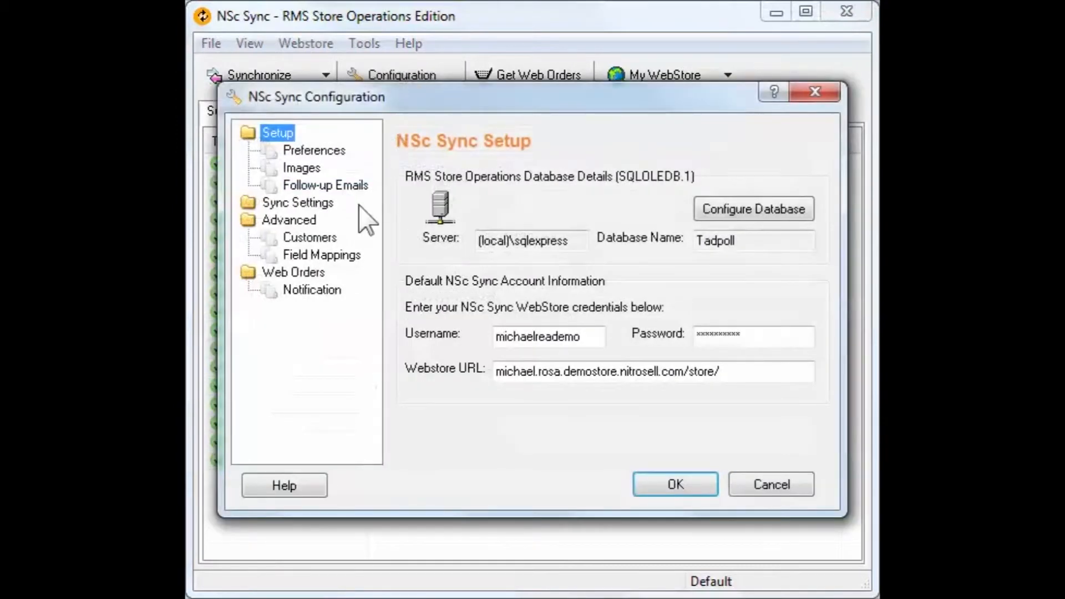
pyautogui.click(326, 238)
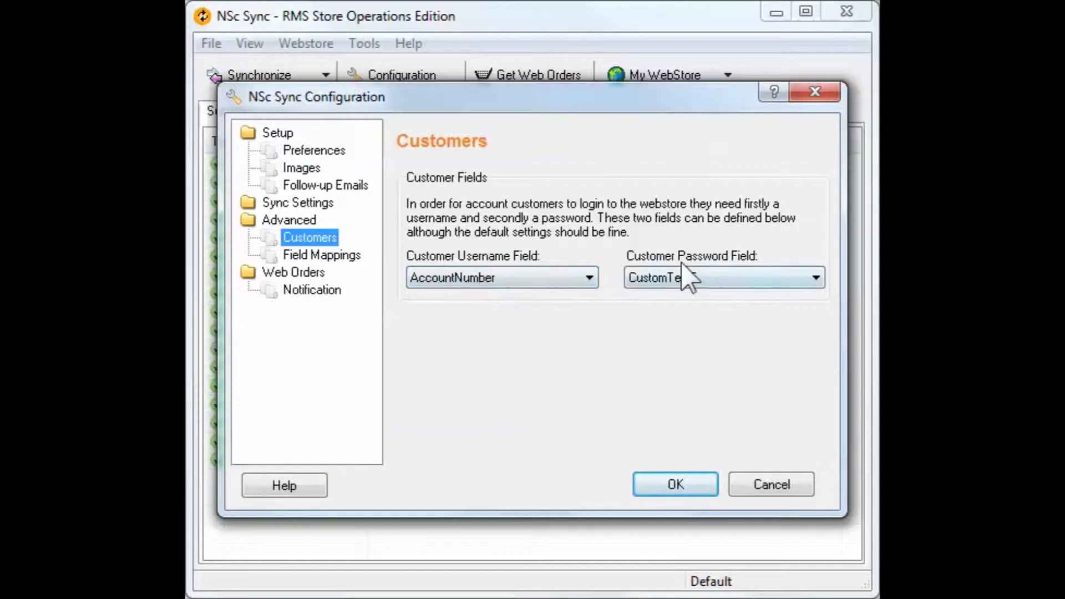
pyautogui.click(693, 283)
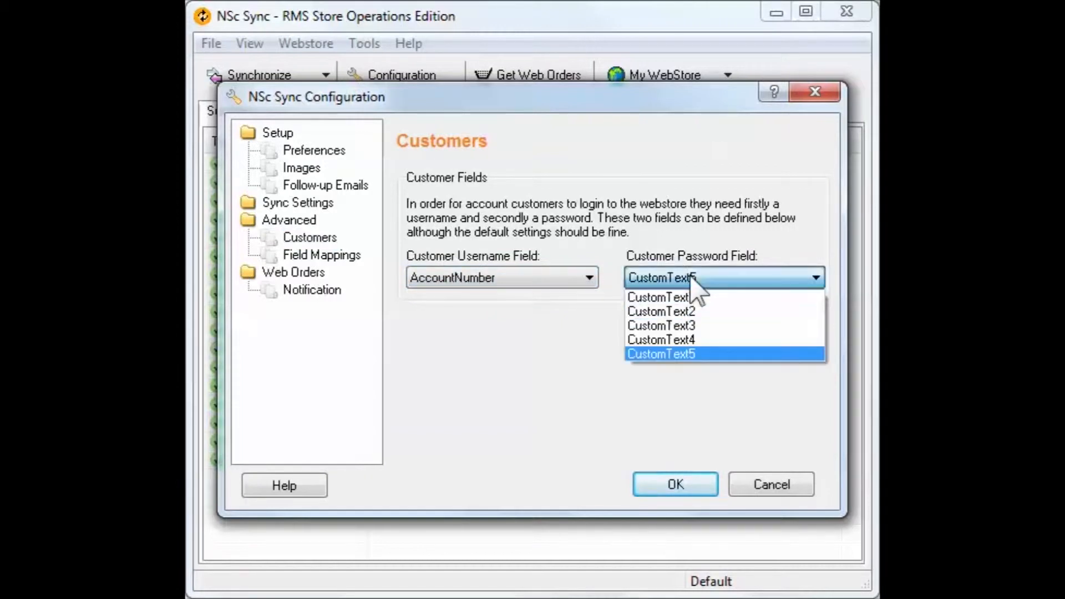
pyautogui.click(716, 354)
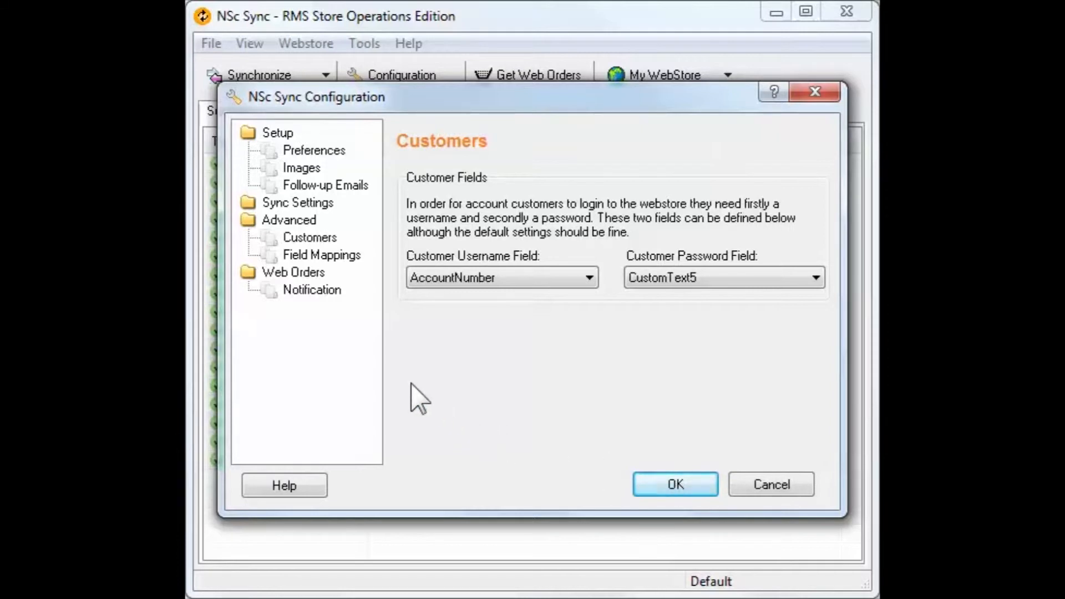
# - Examine the field mappings of the Item table, from the product code and description to the category link and price fields
pyautogui.click(355, 256)
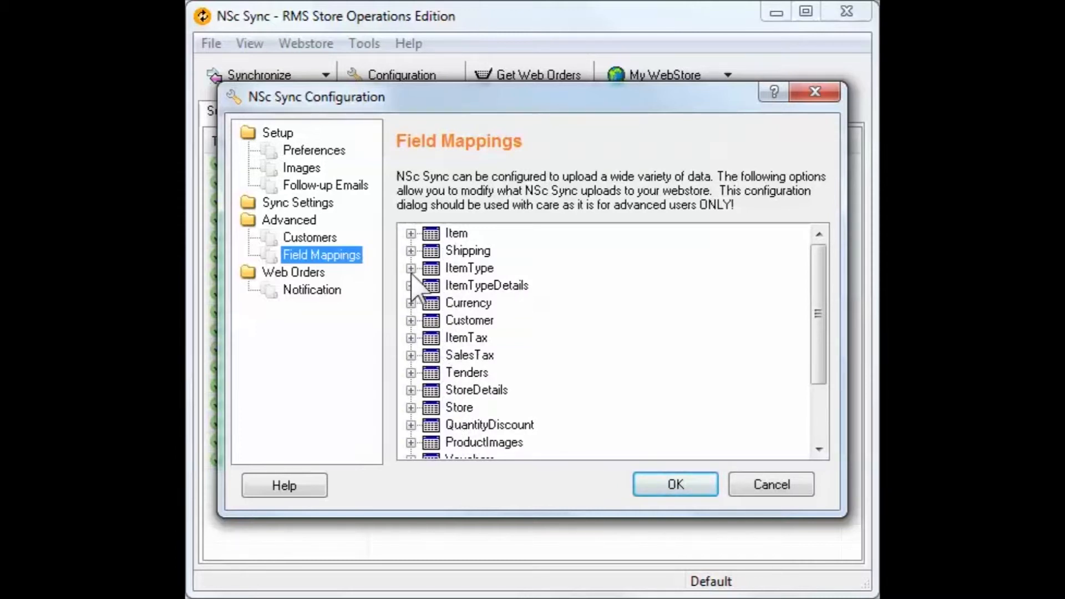
pyautogui.click(410, 234)
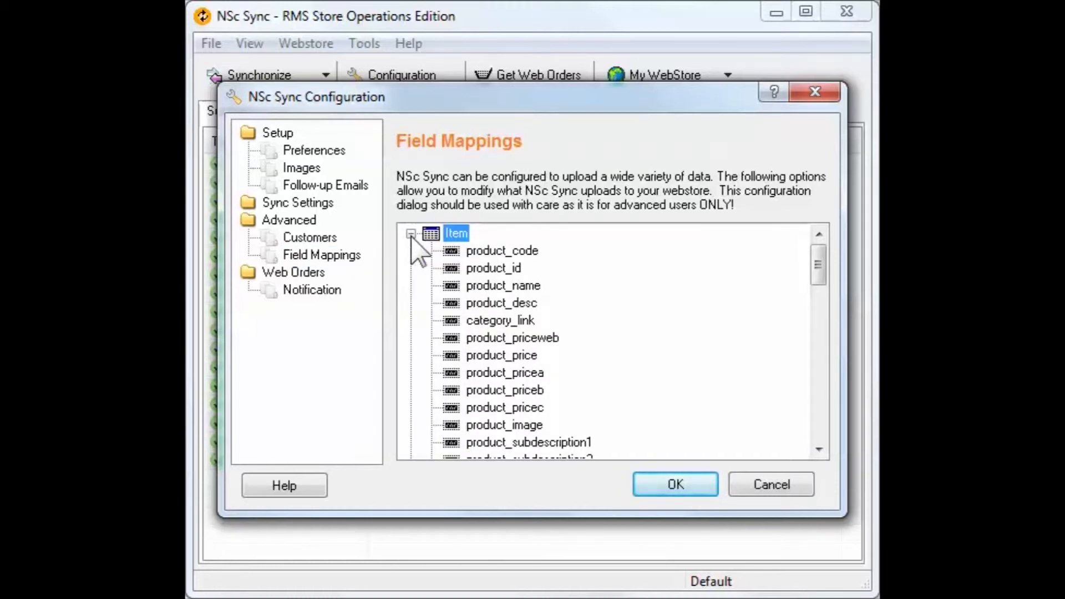
pyautogui.click(499, 255)
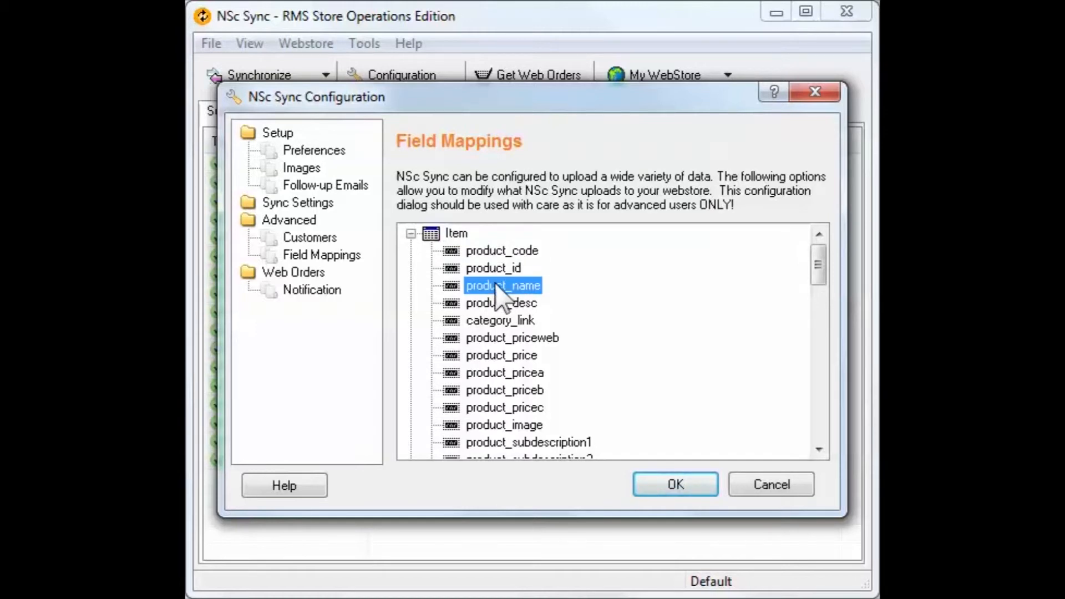
pyautogui.click(490, 305)
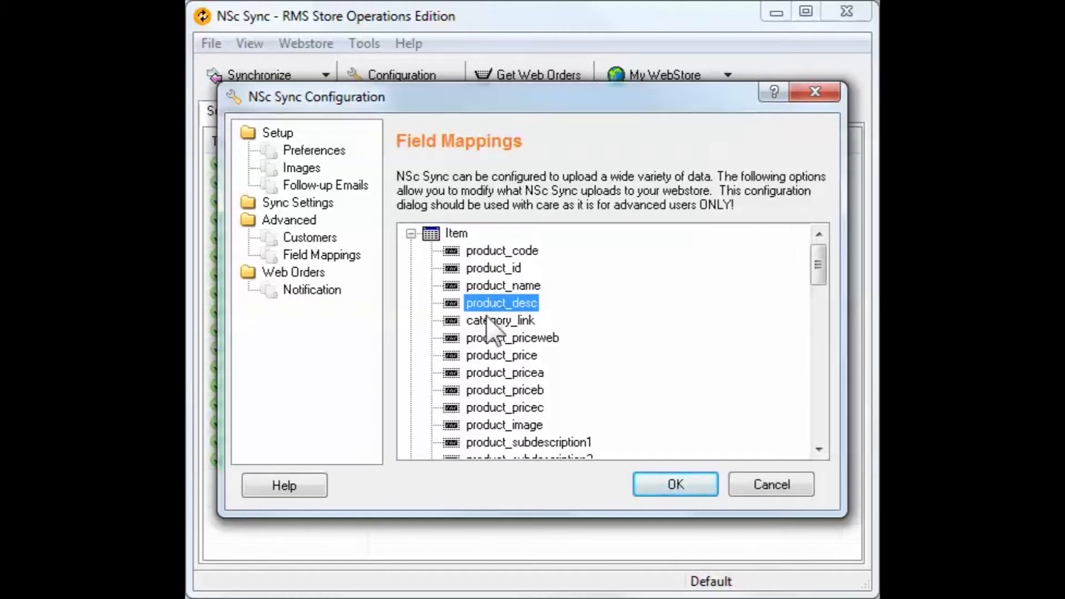
pyautogui.click(489, 322)
pyautogui.click(489, 340)
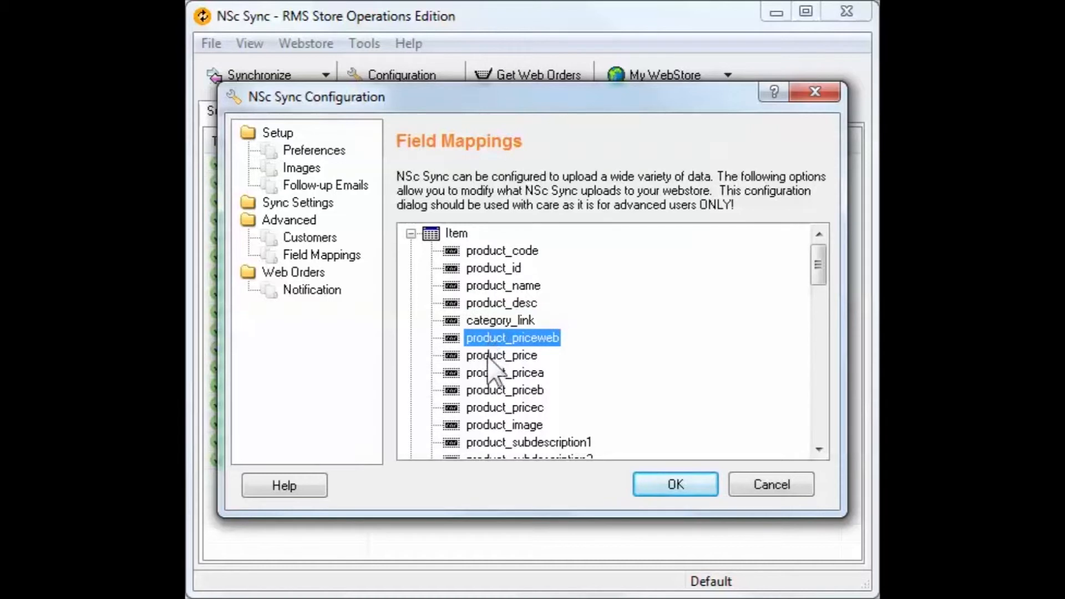
pyautogui.click(491, 357)
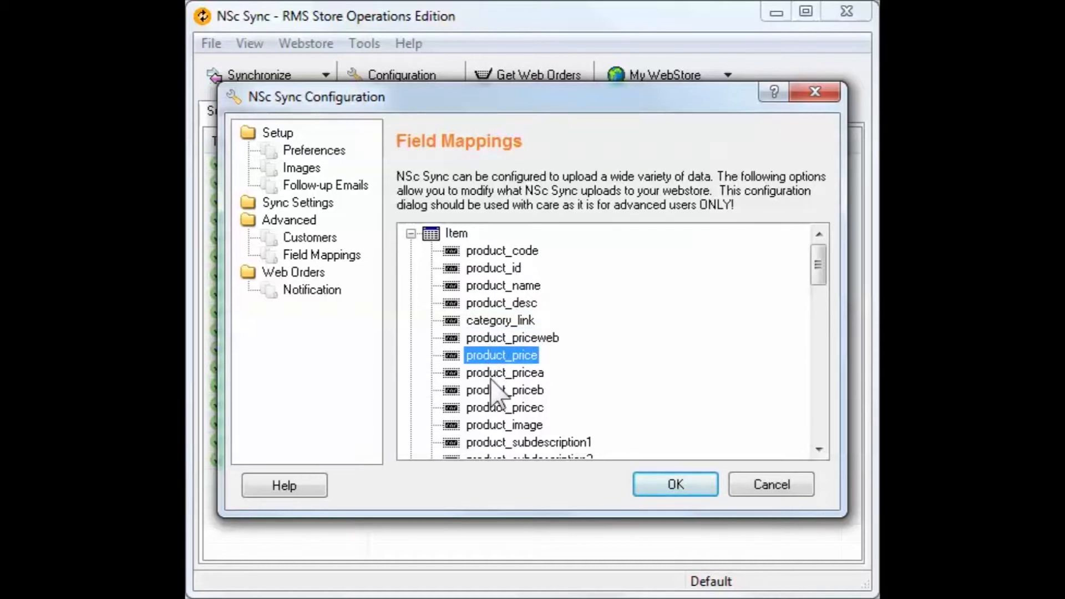
pyautogui.click(491, 377)
pyautogui.click(491, 391)
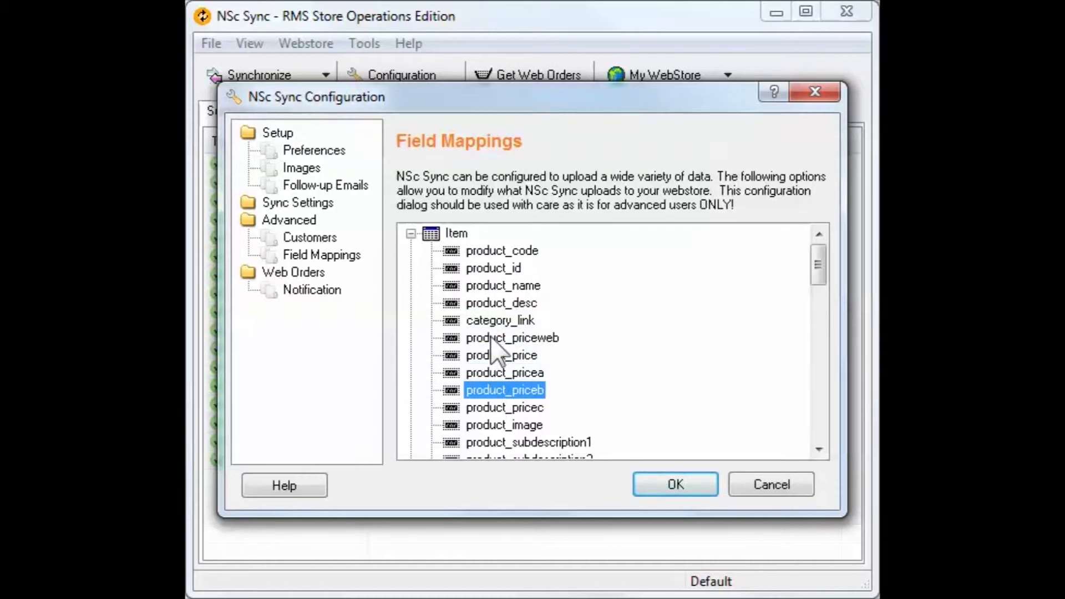
# - Open the product_name field mapping of the Item table for editing and clear its field source
pyautogui.click(495, 287)
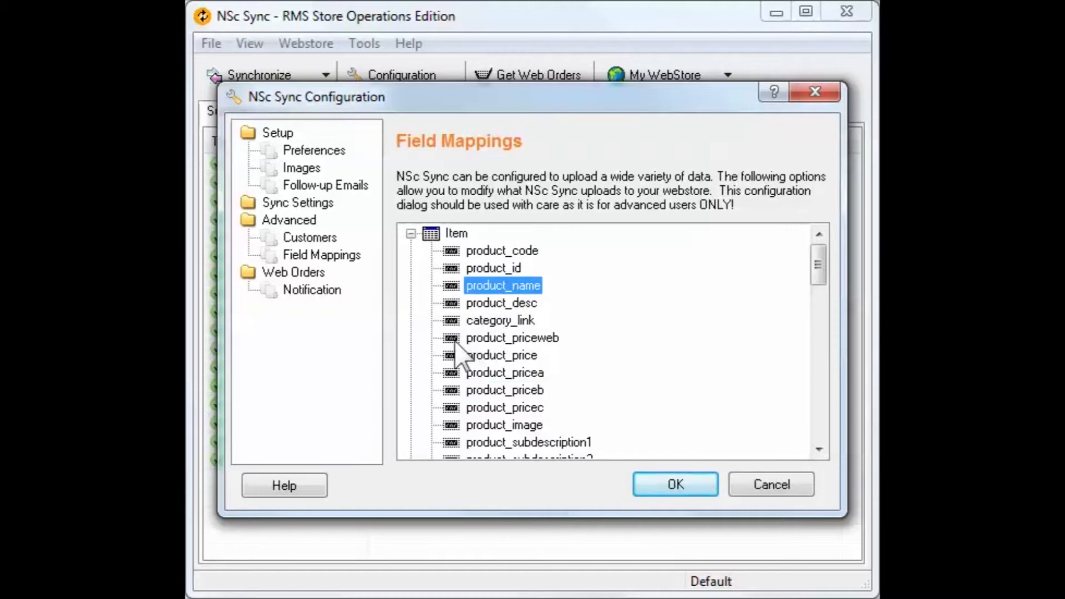
pyautogui.rightClick(452, 298)
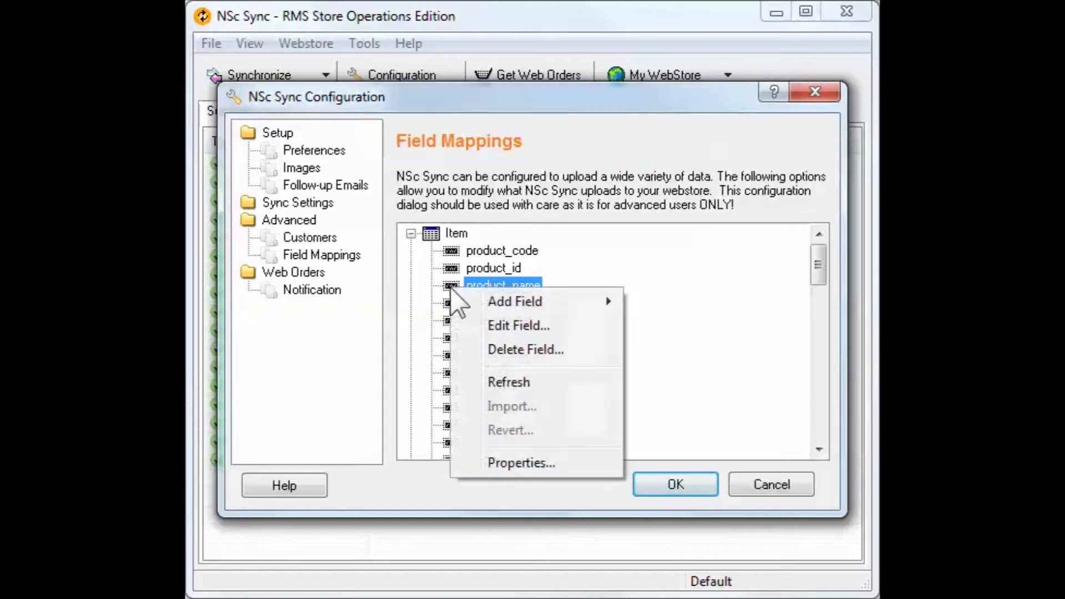
pyautogui.click(471, 456)
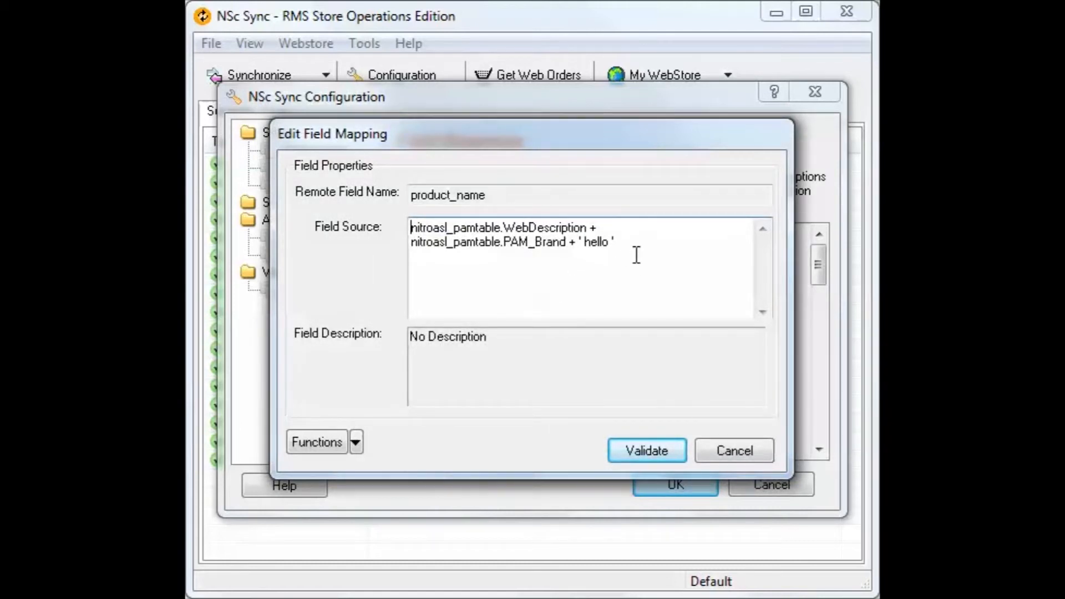
pyautogui.moveTo(636, 242); pyautogui.dragTo(342, 215)
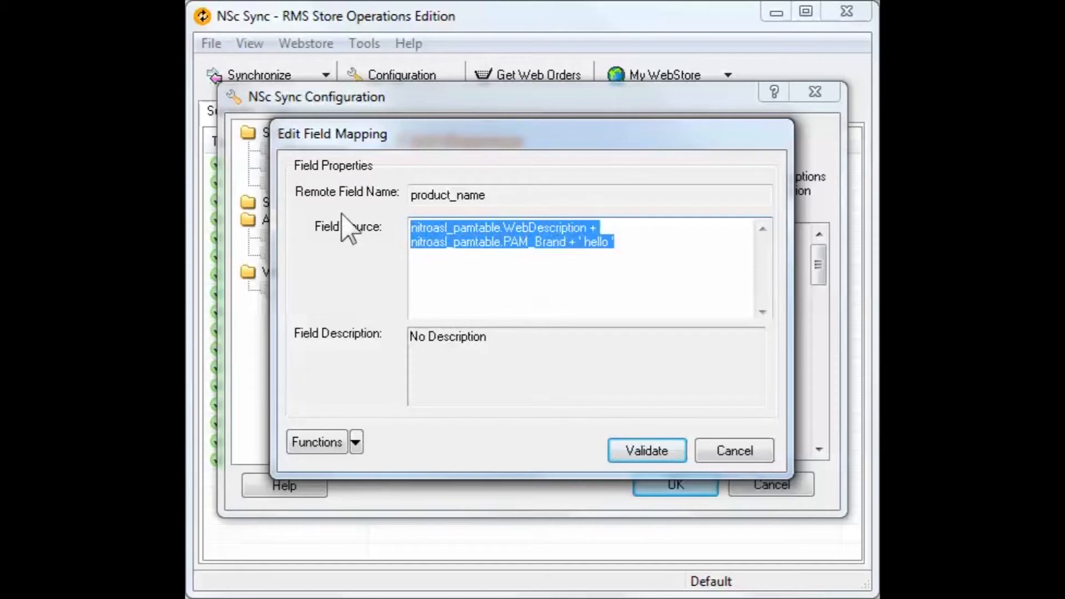
pyautogui.press('Delete')
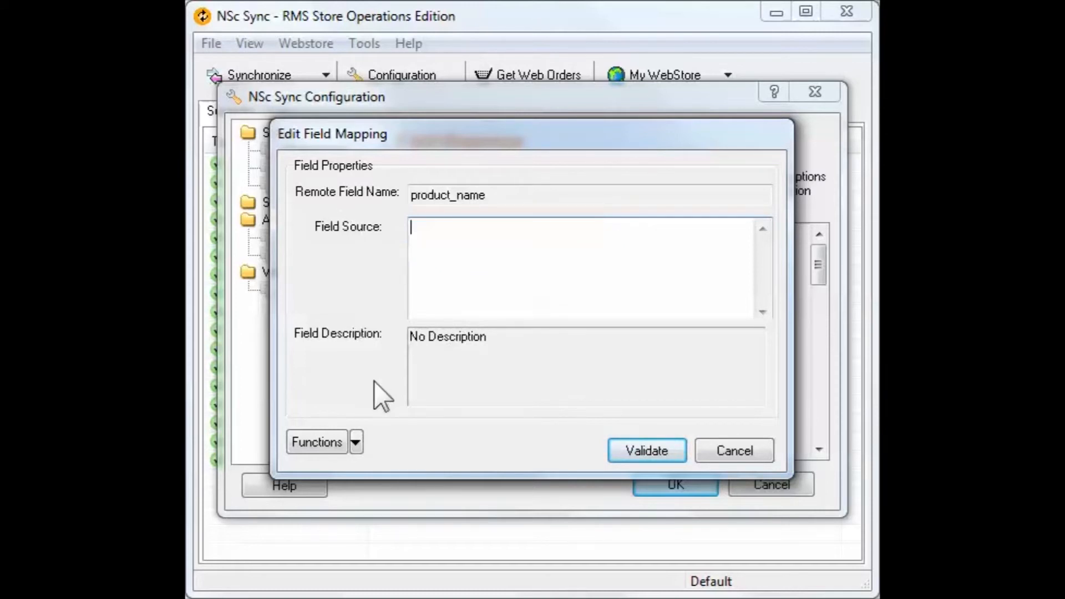
# - Insert the string field item.Description as the source of product_name and validate the mapping
pyautogui.click(356, 442)
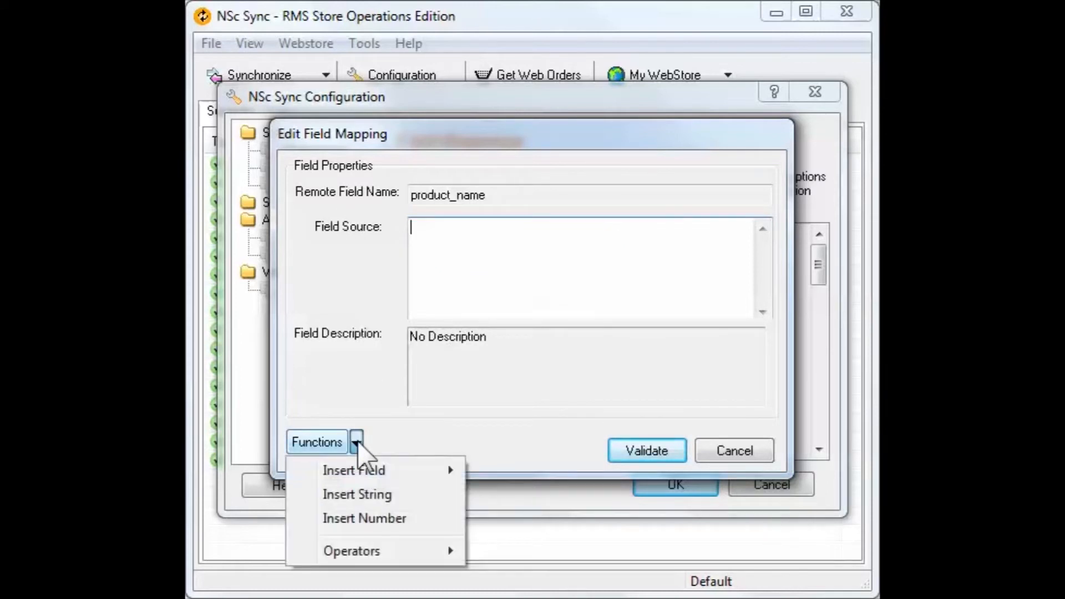
pyautogui.moveTo(370, 477)
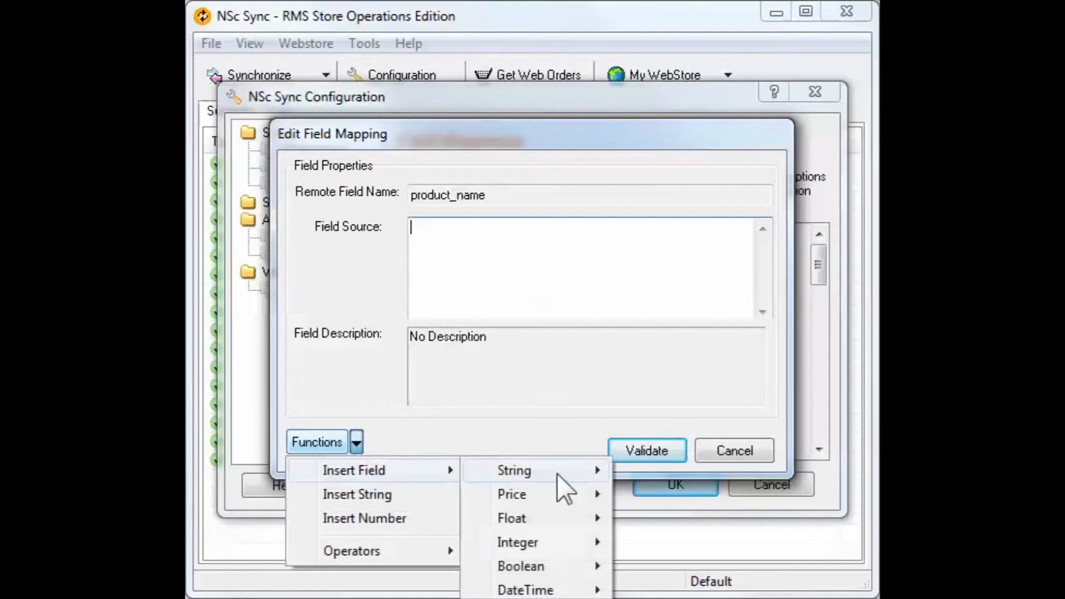
pyautogui.moveTo(552, 469)
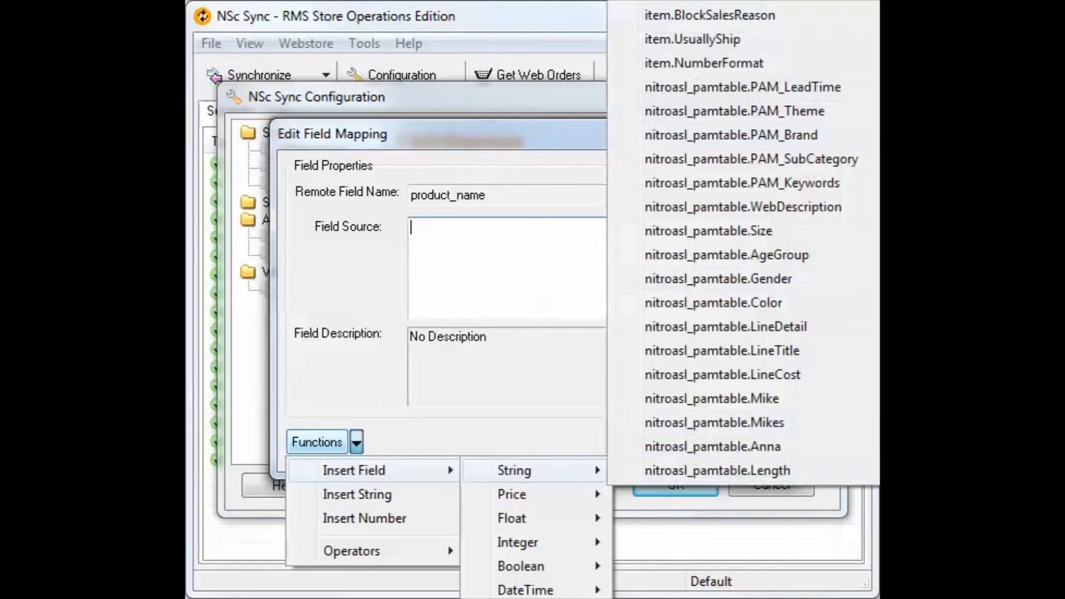
pyautogui.click(777, 2)
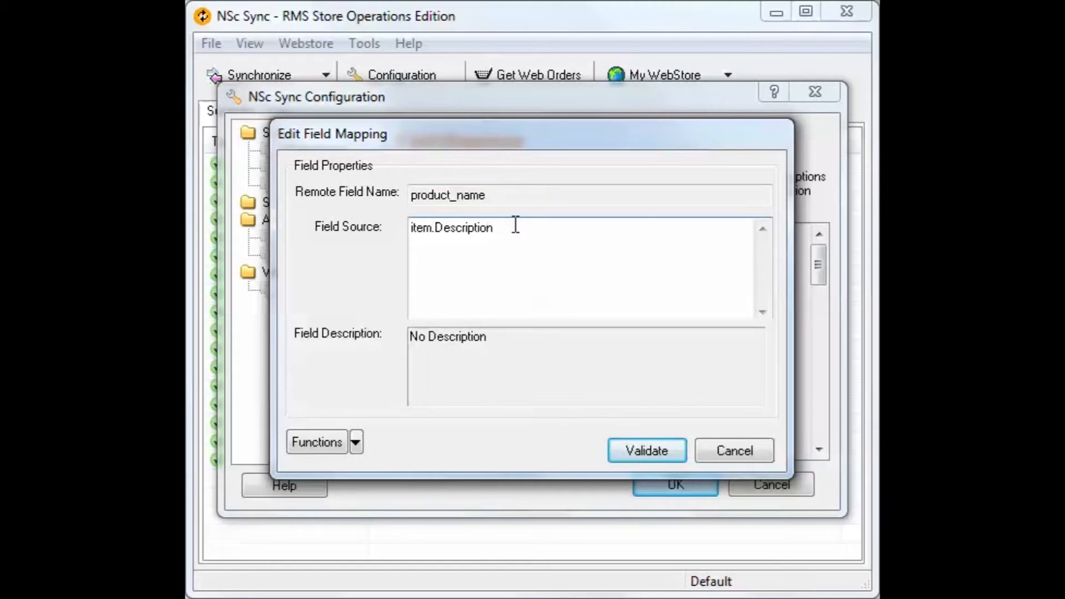
pyautogui.moveTo(519, 228); pyautogui.dragTo(368, 235)
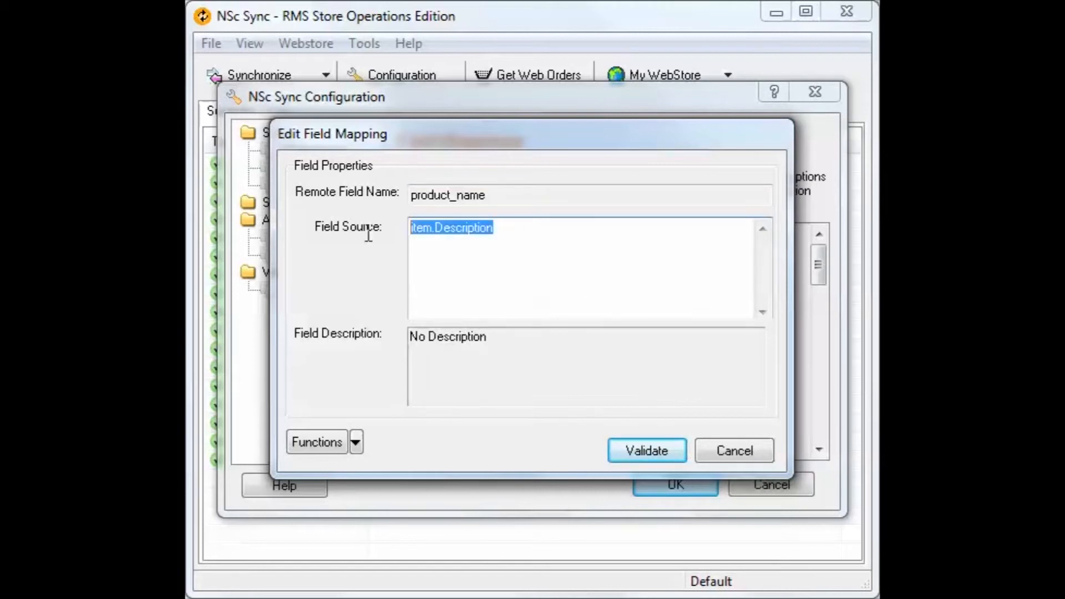
pyautogui.click(510, 252)
pyautogui.moveTo(487, 195); pyautogui.dragTo(377, 204)
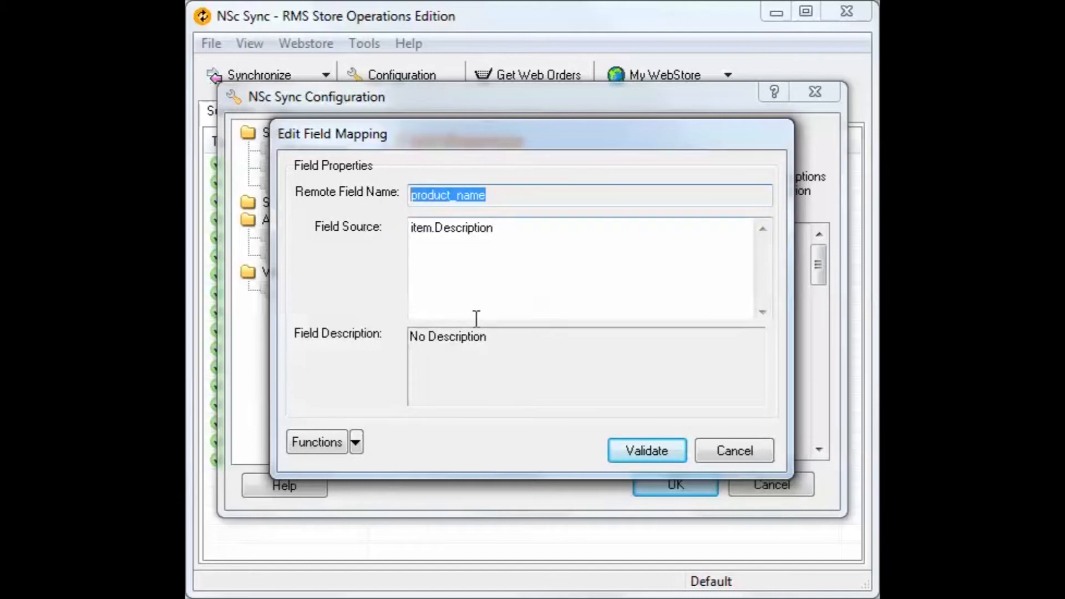
pyautogui.click(651, 450)
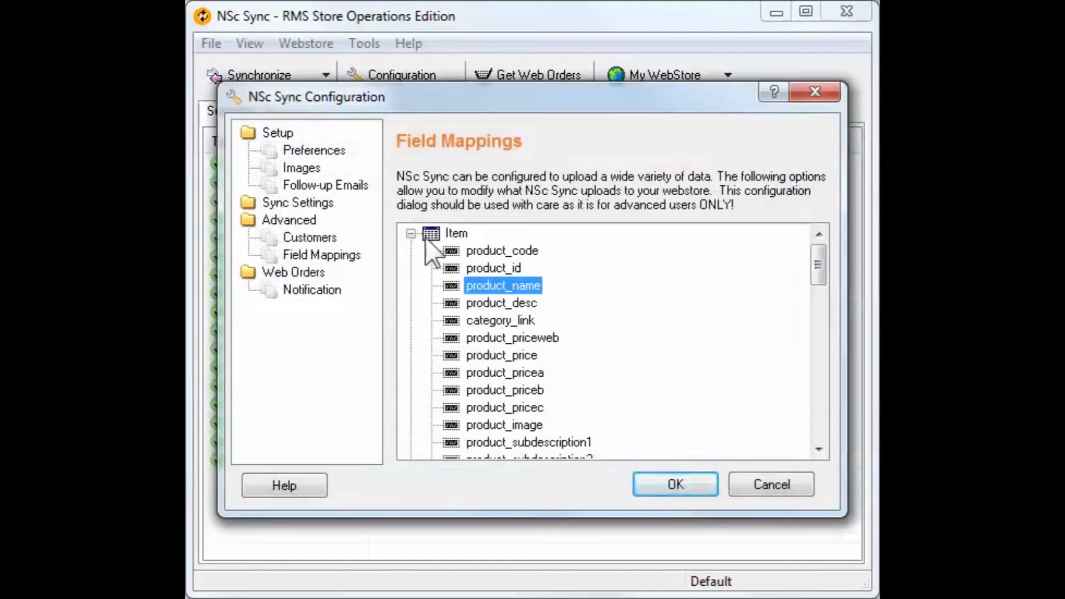
# - In the Web Orders settings, enable NSc Mail integration and deletion of processed WebOrders older than 90 days, and apply the configuration
pyautogui.click(321, 274)
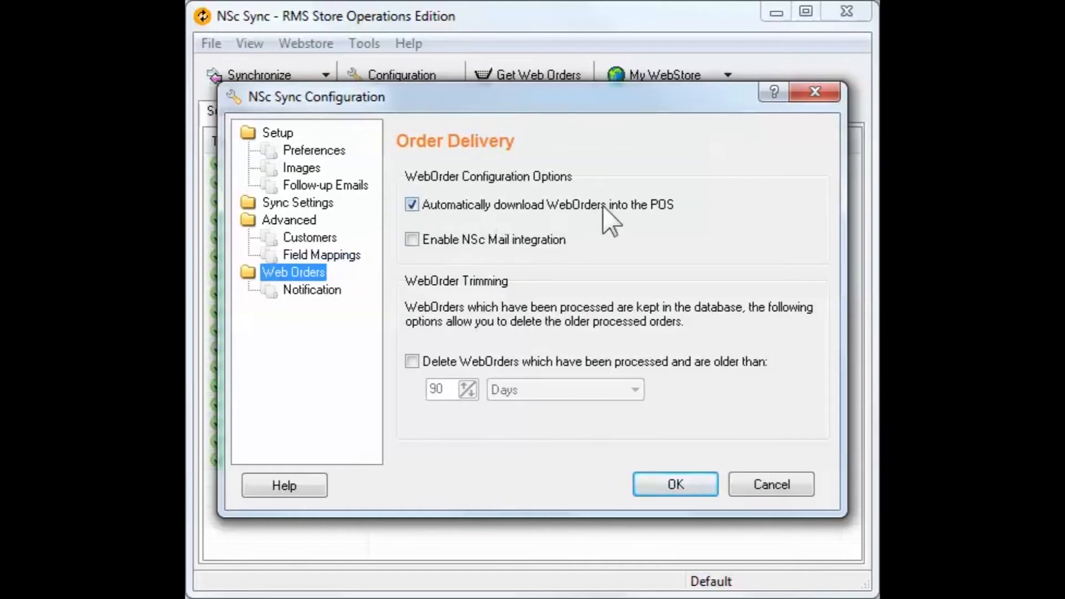
pyautogui.click(412, 205)
pyautogui.click(412, 206)
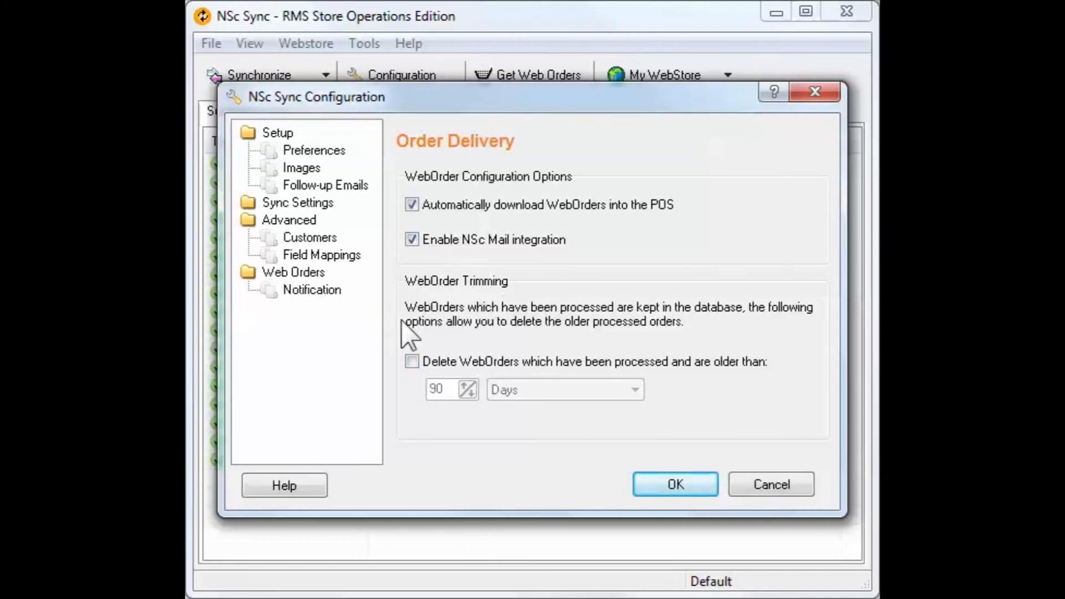
pyautogui.click(410, 360)
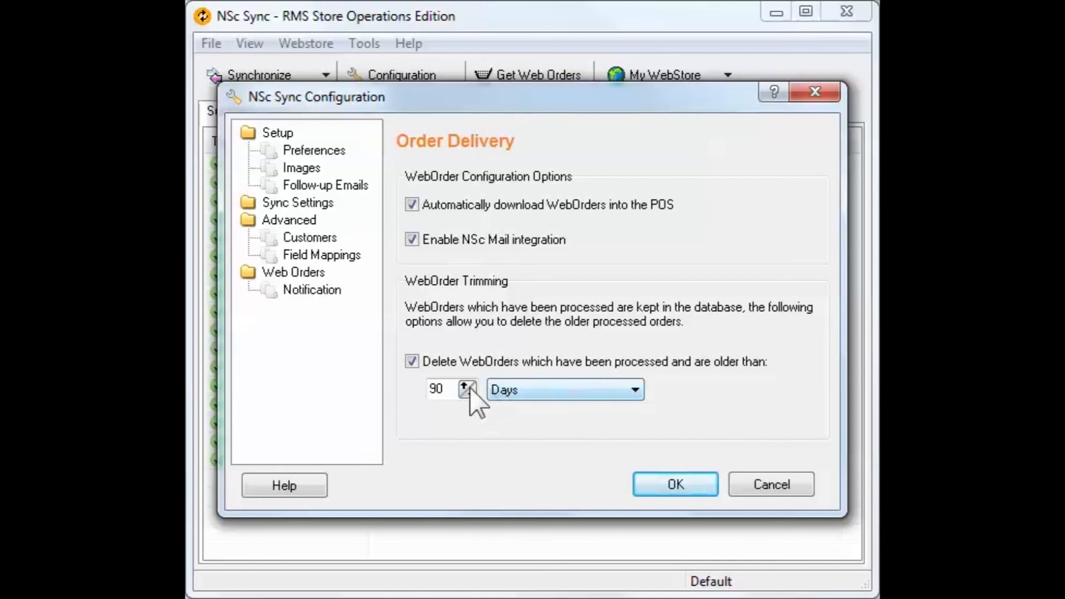
pyautogui.click(668, 484)
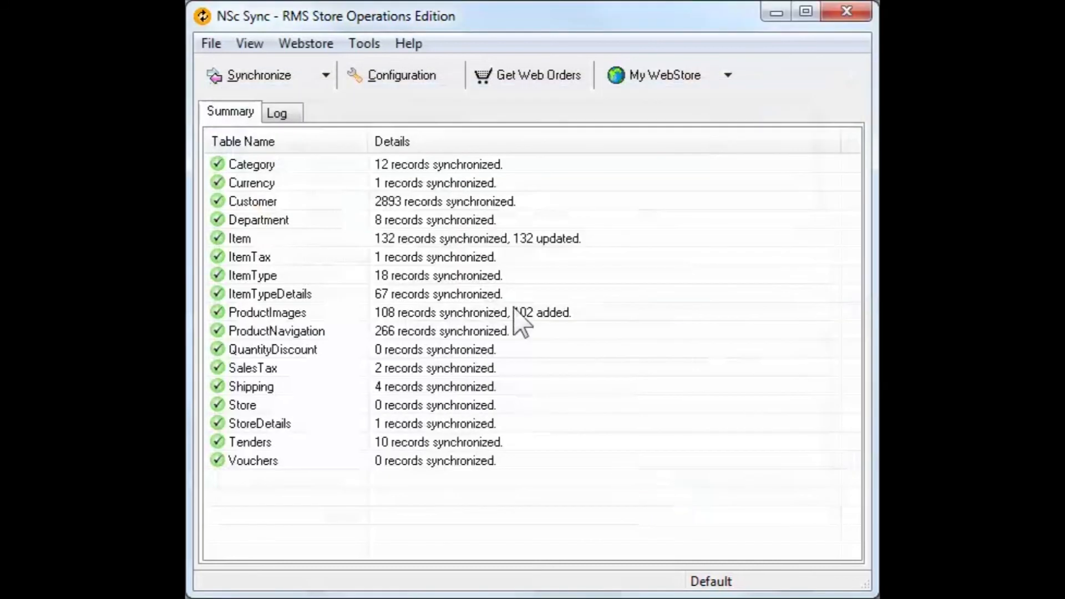